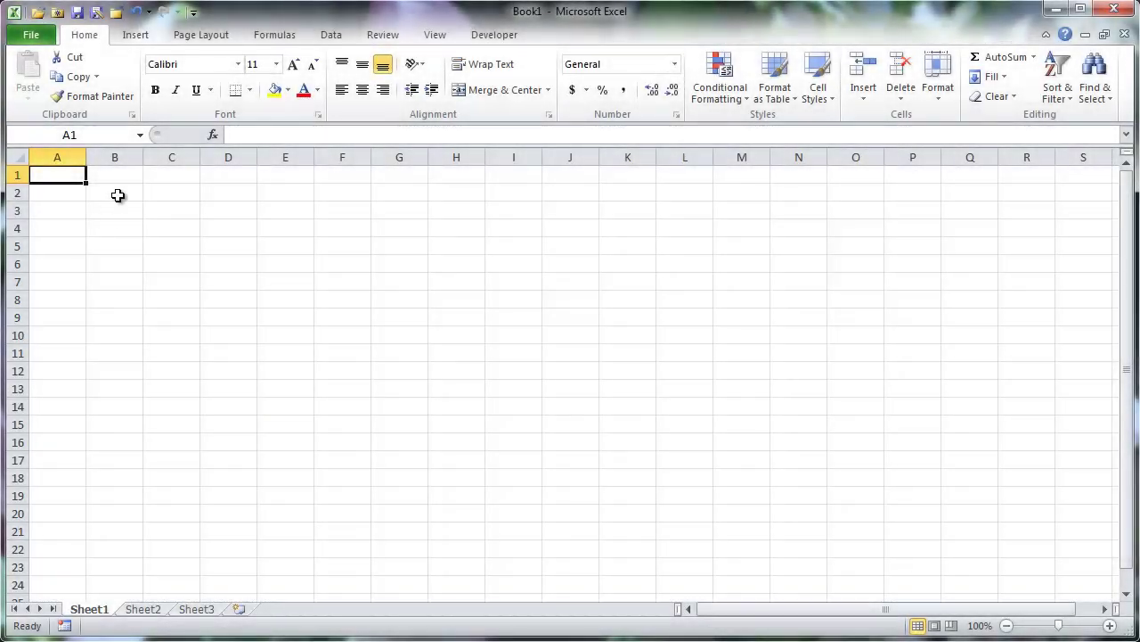
# Enter the text engineer in cell B2, the number 102 in B3 and the formula =4+1 in B4.
pyautogui.click(118, 195)
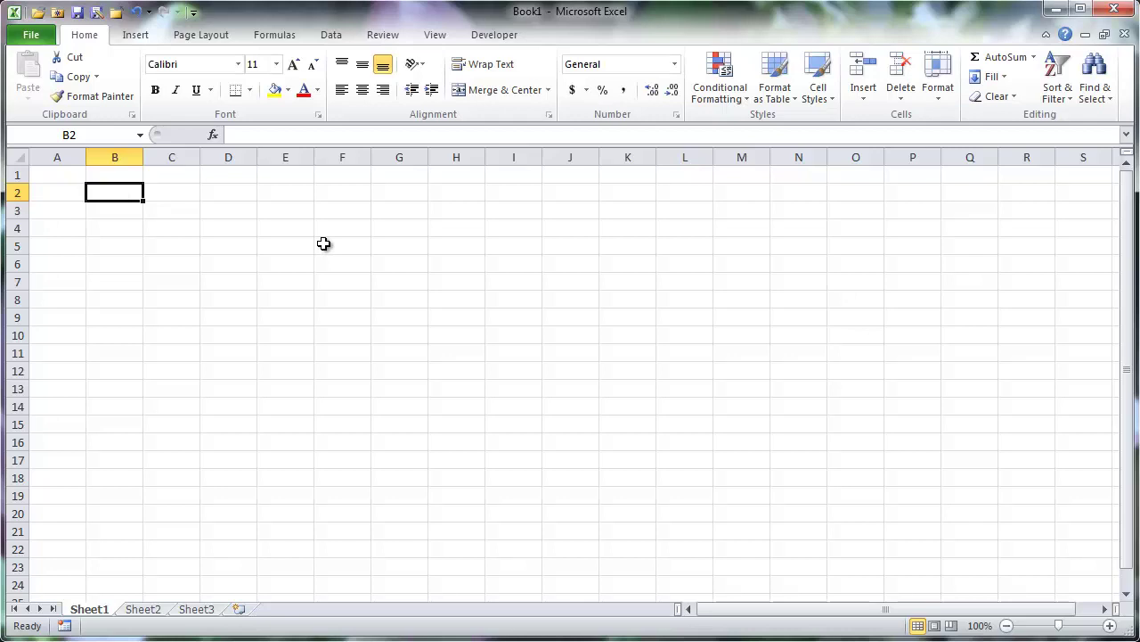
pyautogui.write('engineer')
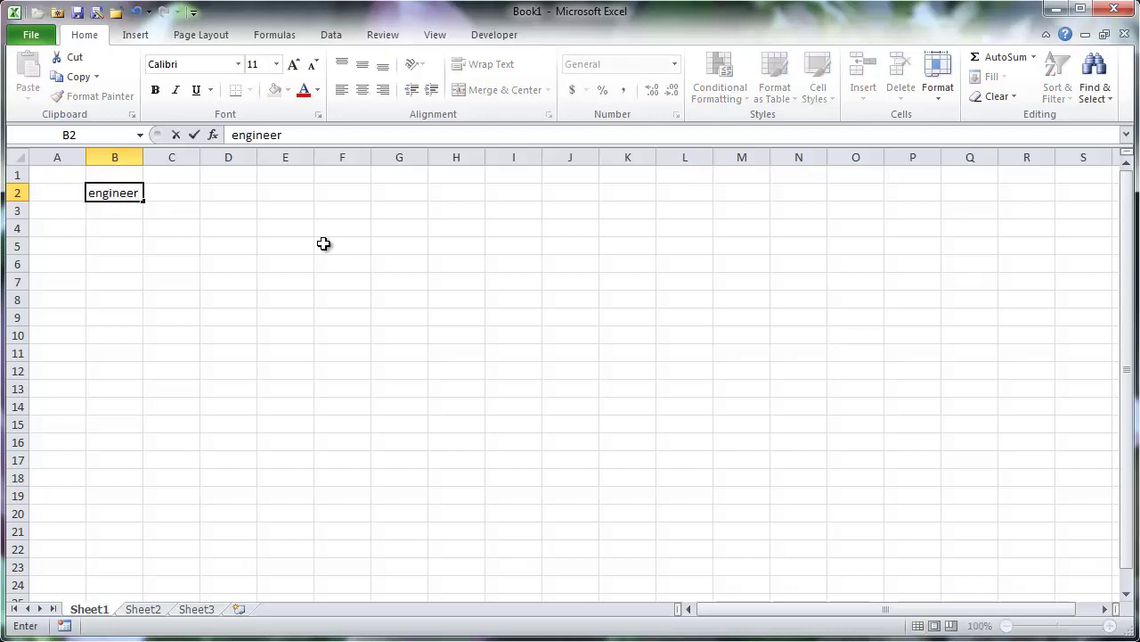
pyautogui.press('Return')
pyautogui.write('102')
pyautogui.press('Return')
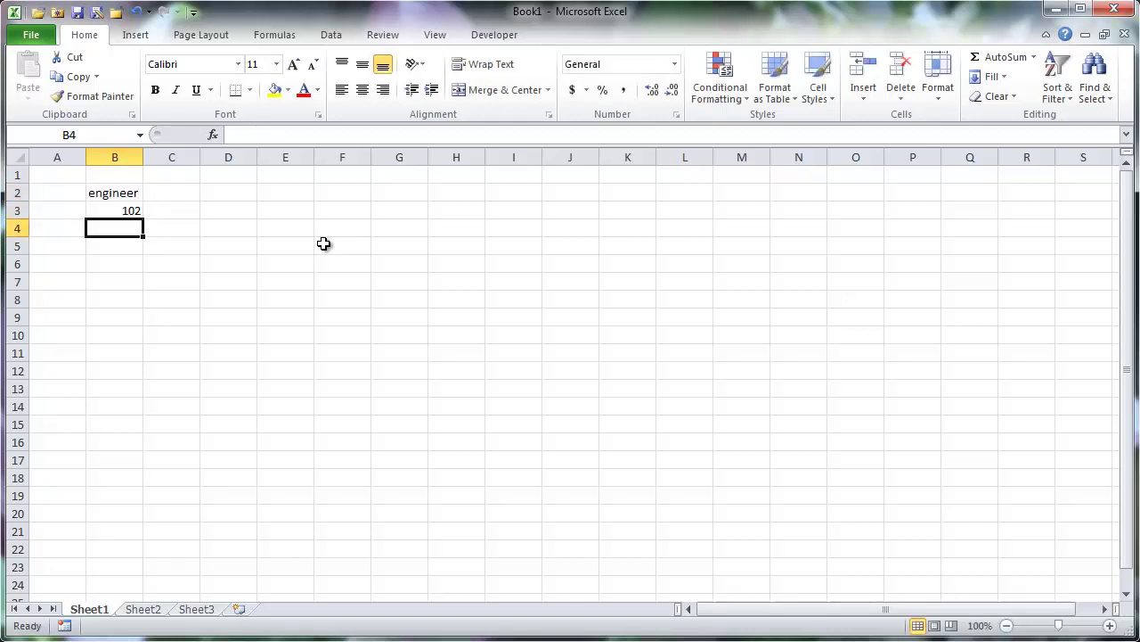
pyautogui.write('=4+1')
pyautogui.press('Return')
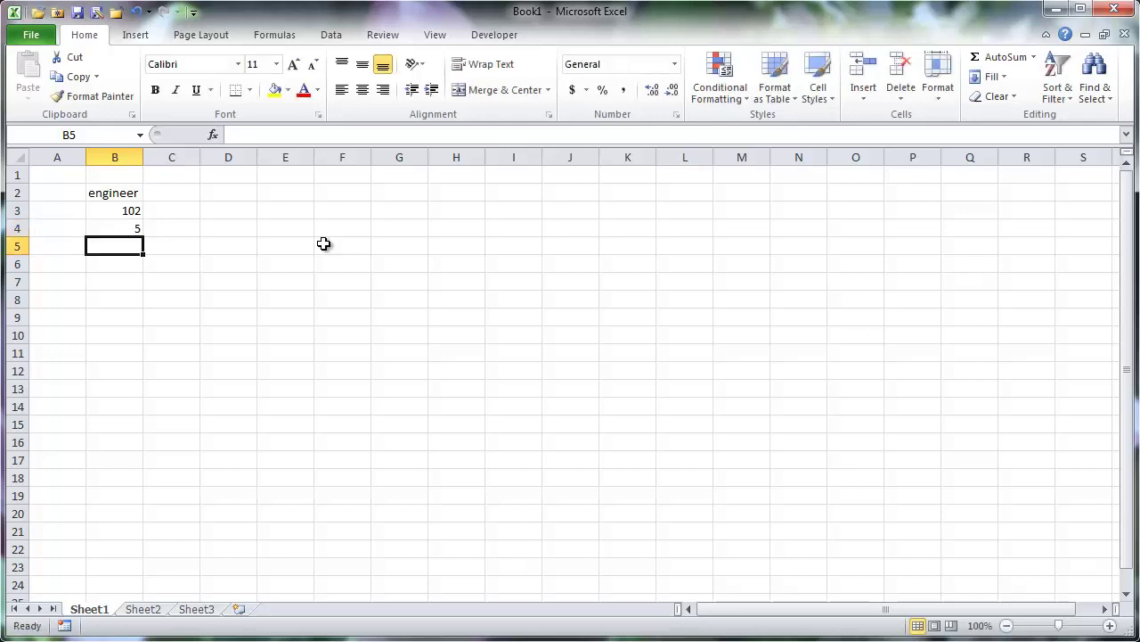
# Clear the formula from cell B4 and enter =4+1 there again.
pyautogui.click(130, 228)
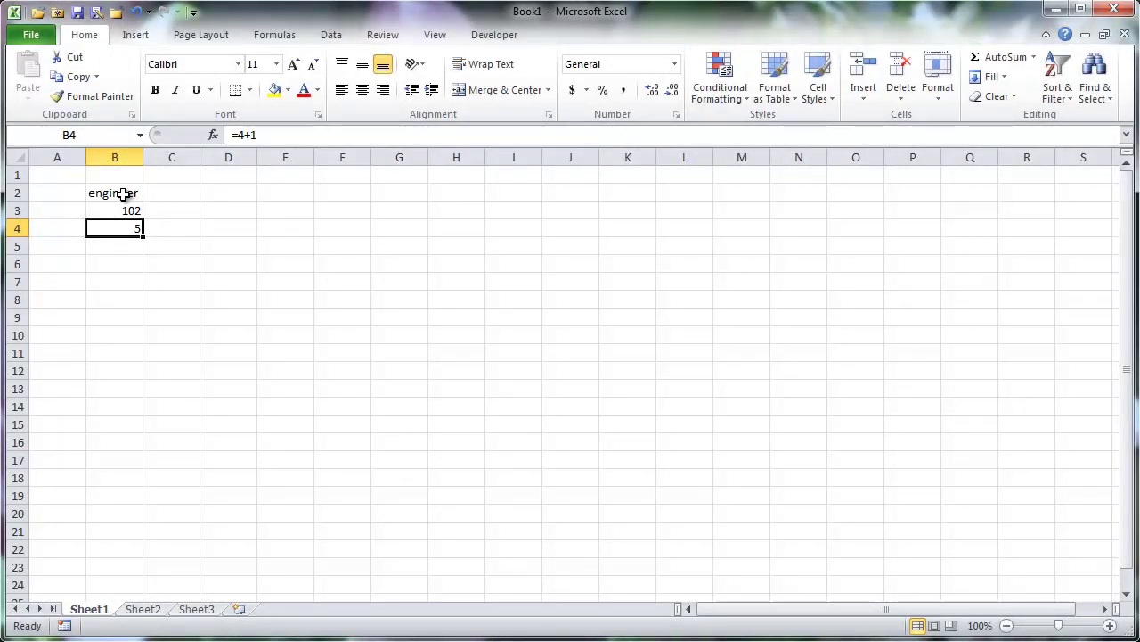
pyautogui.press('Delete')
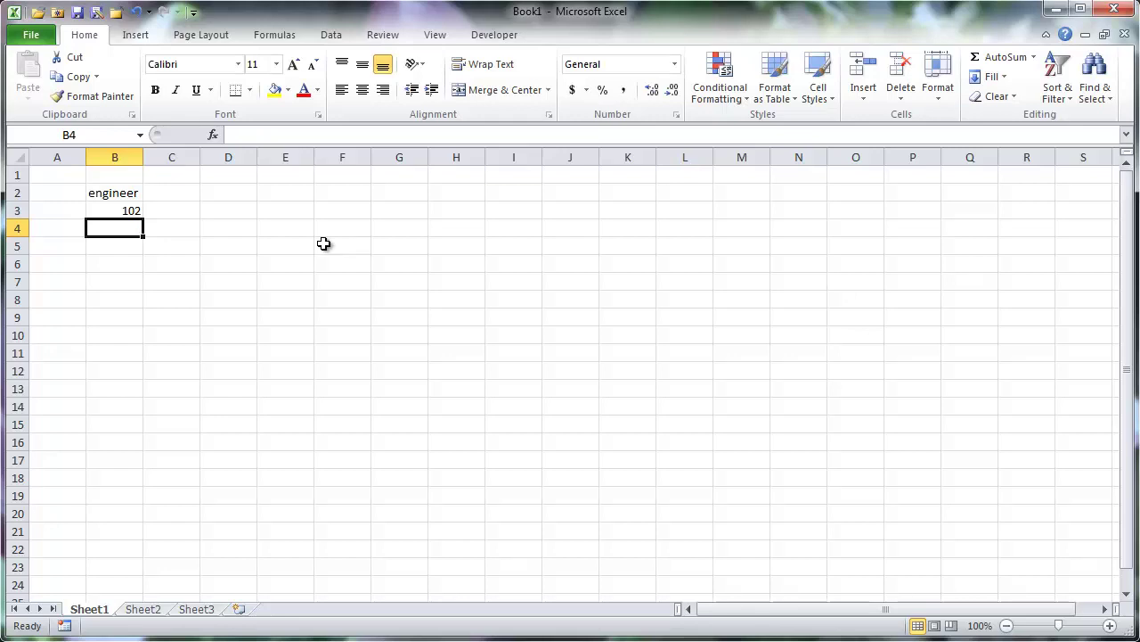
pyautogui.write('=4+1')
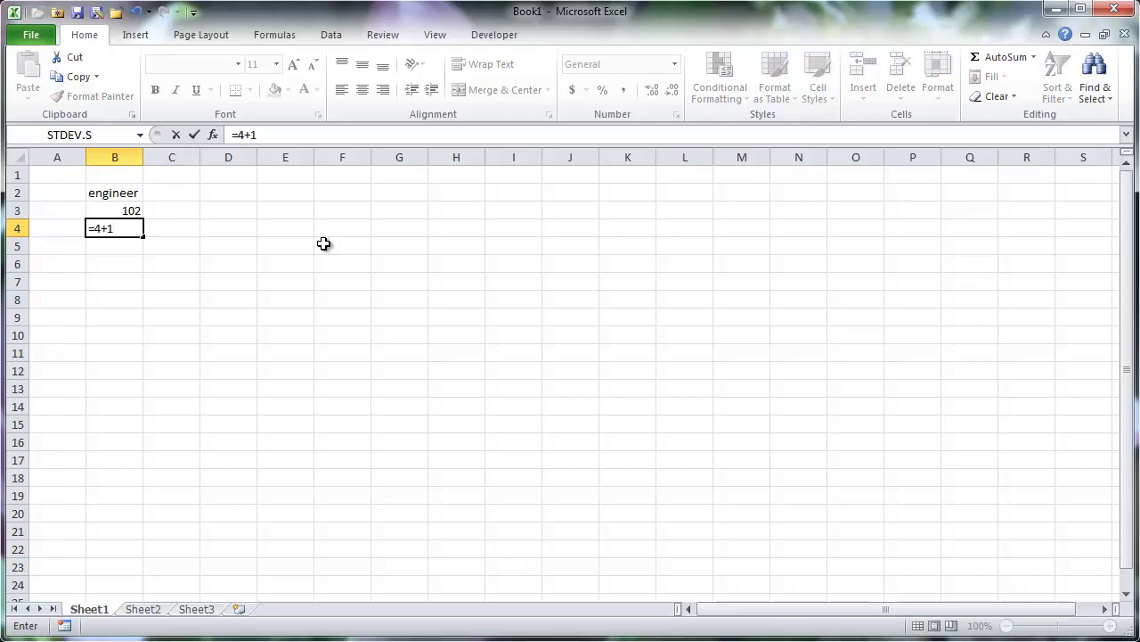
pyautogui.press('Return')
pyautogui.press('Up')
# Overwrite the text in cell B2 with paper and the number in B3 with 106.
pyautogui.click(126, 193)
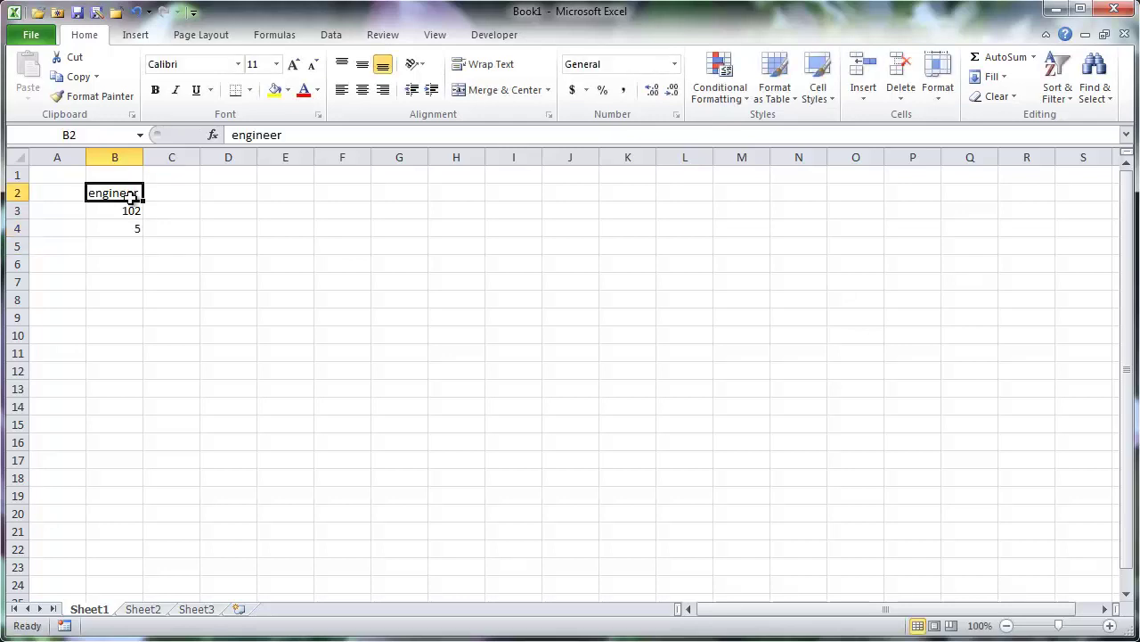
pyautogui.write('paper')
pyautogui.press('Tab')
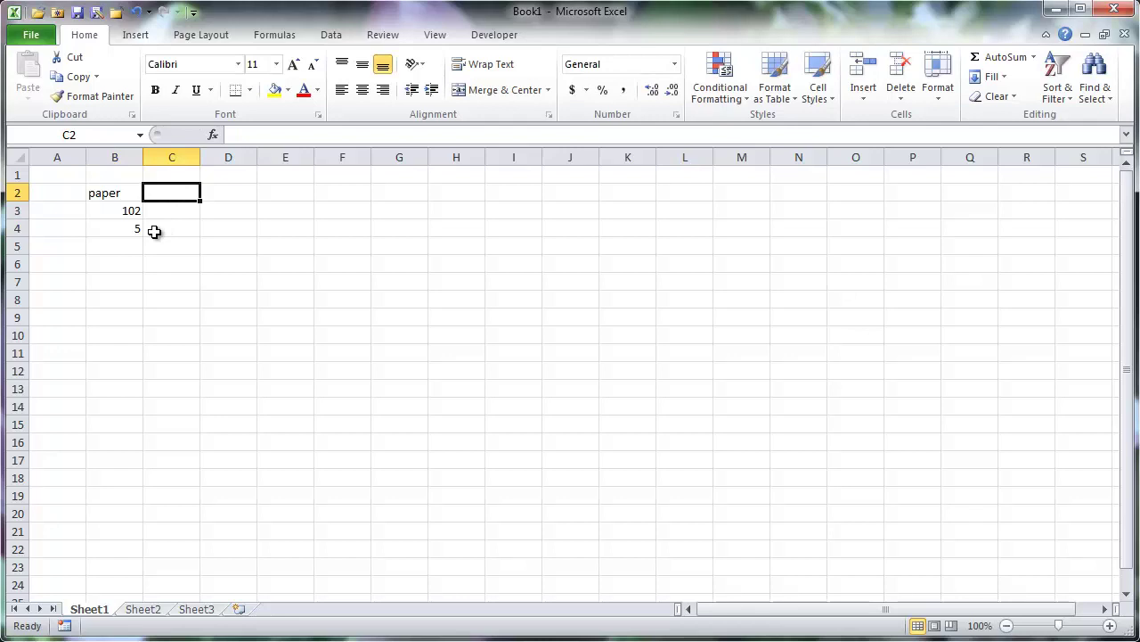
pyautogui.click(115, 213)
pyautogui.write('106')
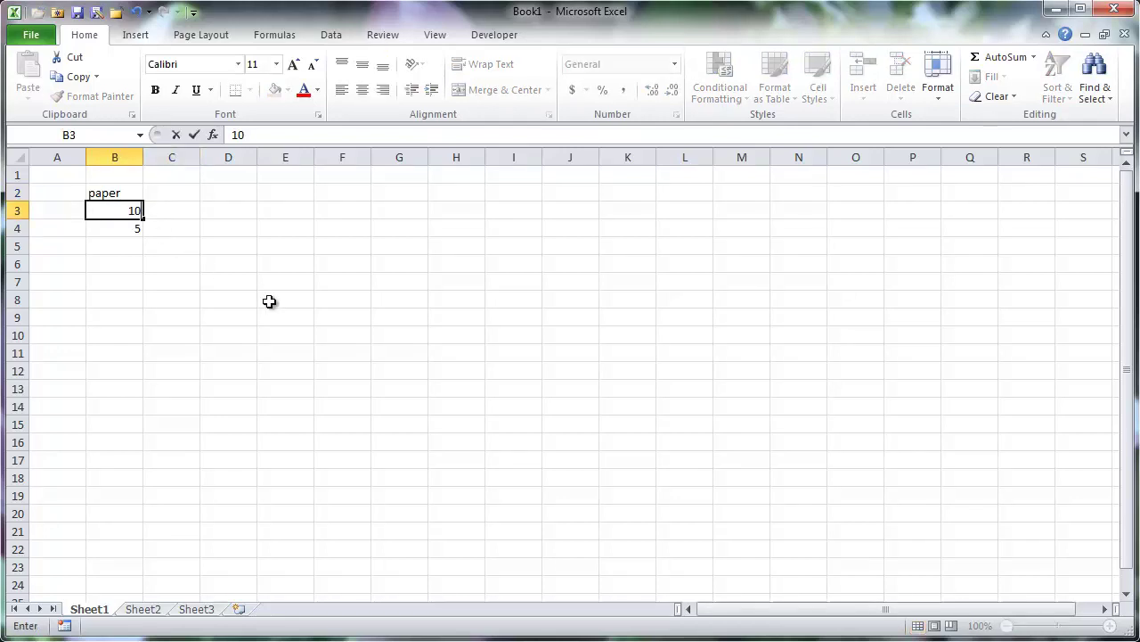
pyautogui.click(194, 134)
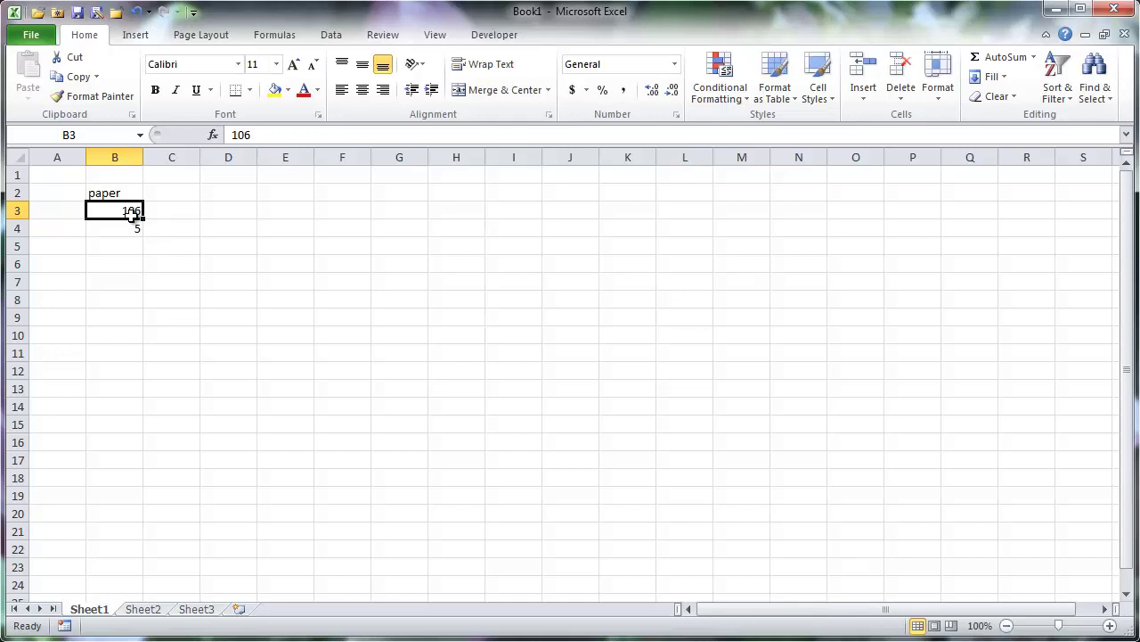
# Clear the contents of cells B2:B4 and undo the clearing.
pyautogui.moveTo(132, 193); pyautogui.dragTo(131, 230)
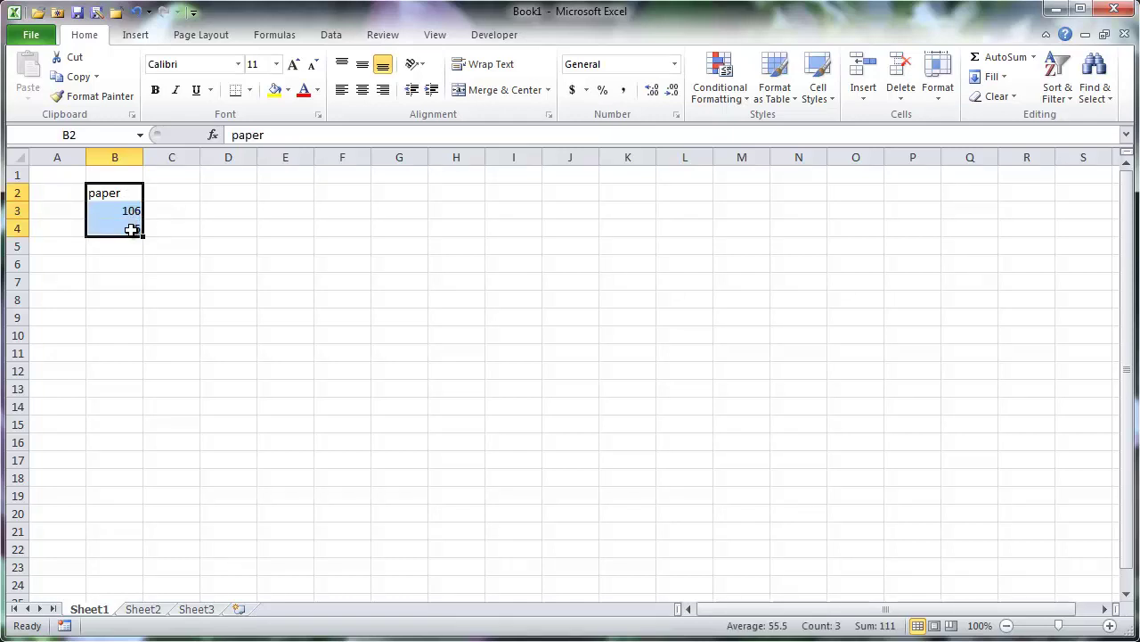
pyautogui.rightClick(122, 214)
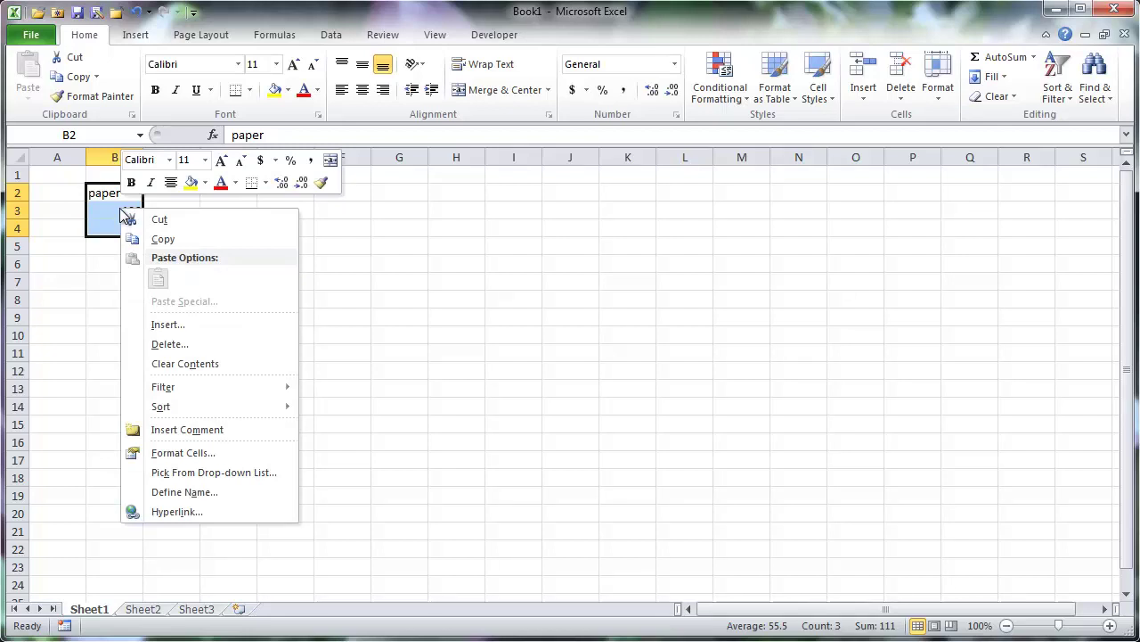
pyautogui.click(197, 365)
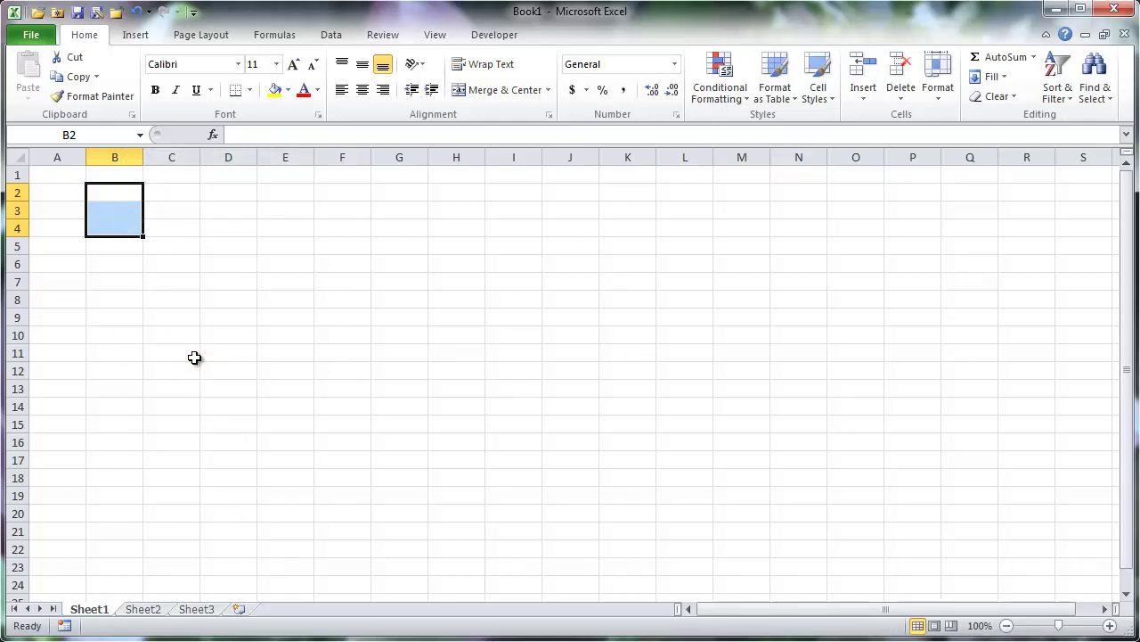
pyautogui.click(136, 11)
# Delete the cells B2:B4 using the Shift cells up option.
pyautogui.rightClick(131, 218)
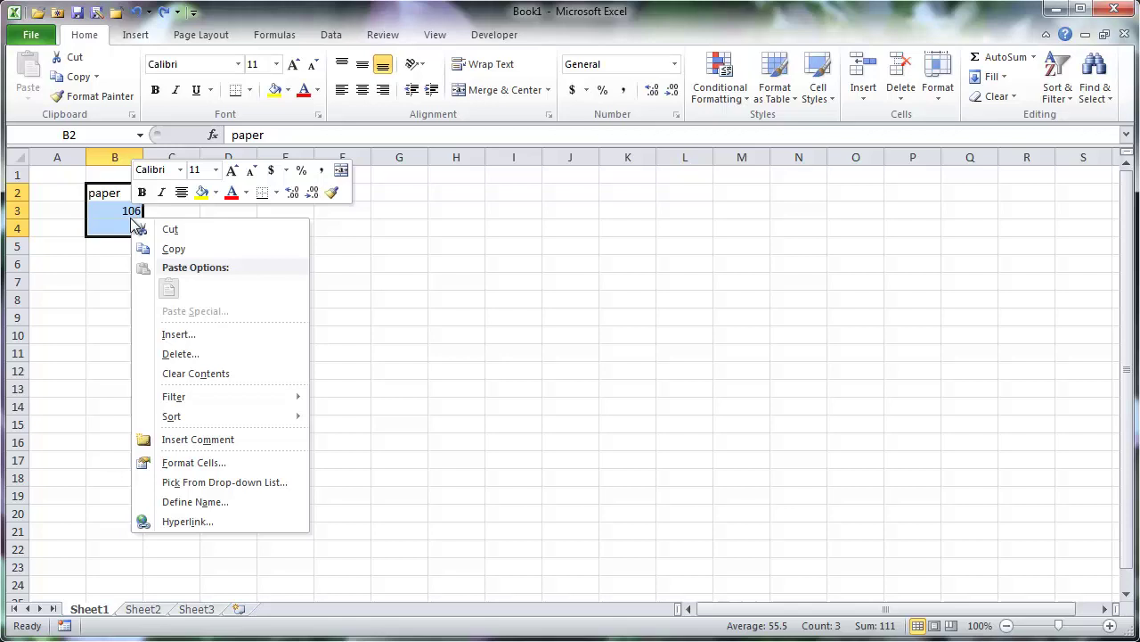
pyautogui.click(221, 361)
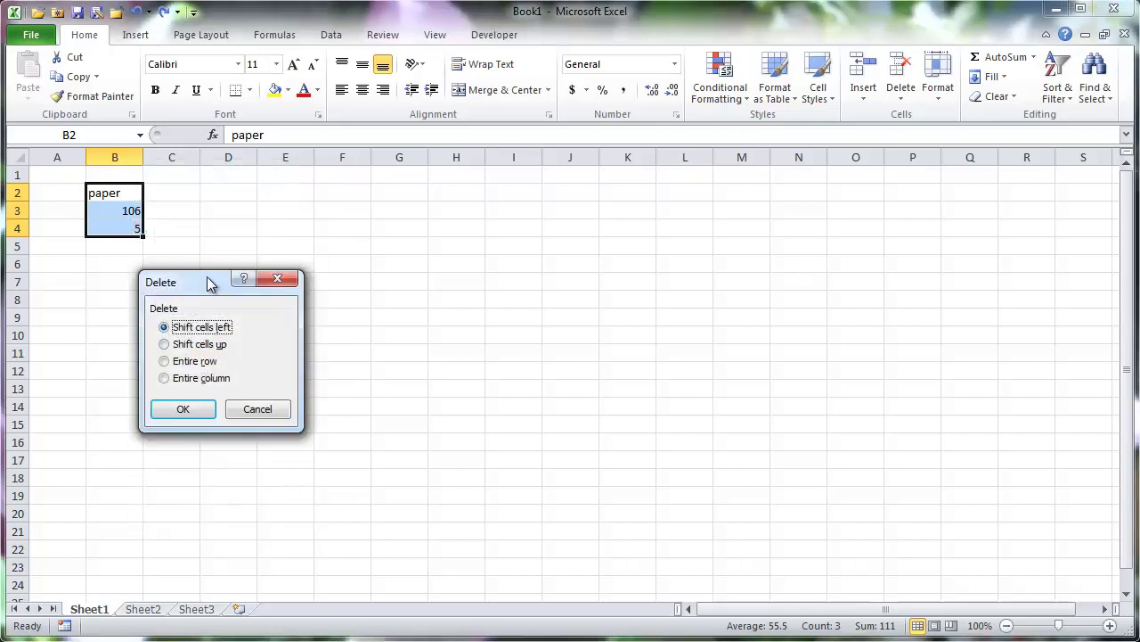
pyautogui.moveTo(208, 280); pyautogui.dragTo(314, 252)
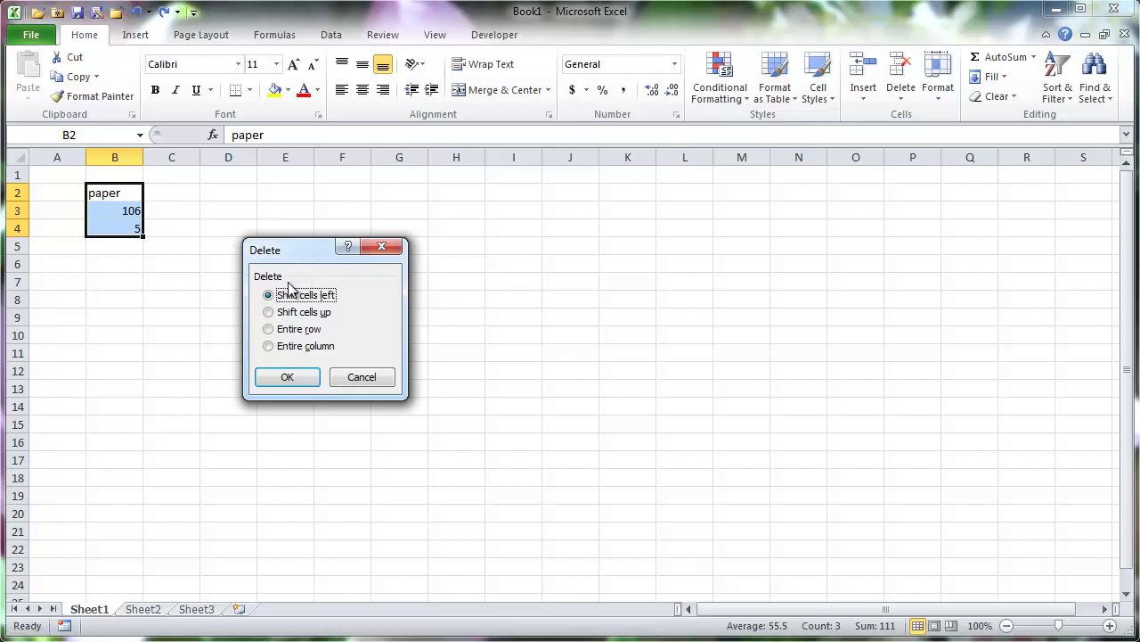
pyautogui.click(272, 312)
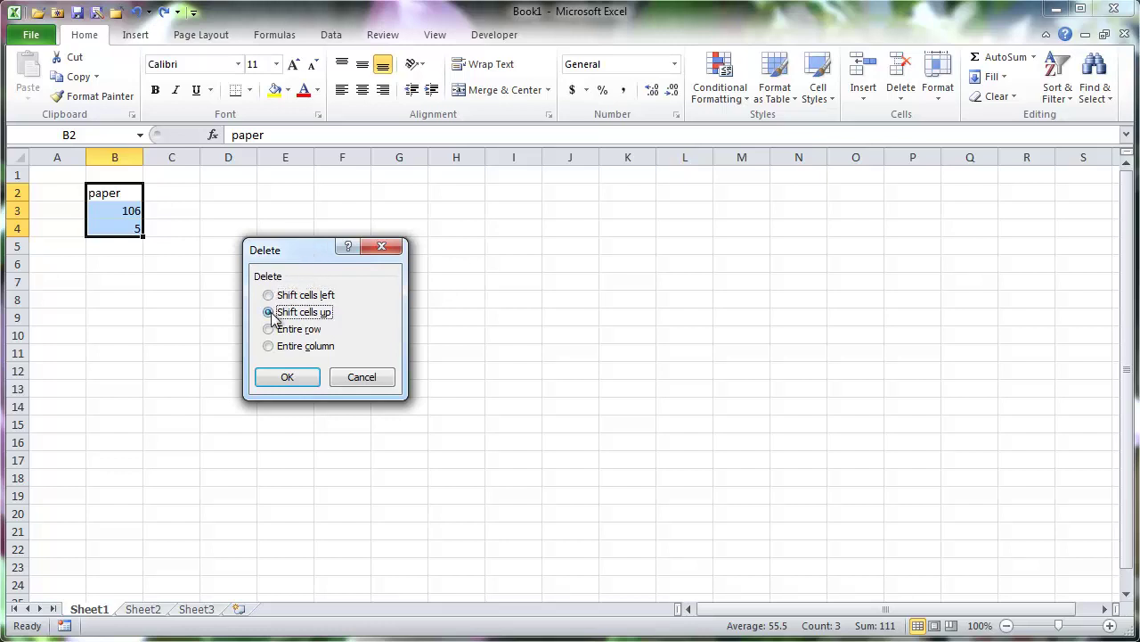
pyautogui.click(303, 378)
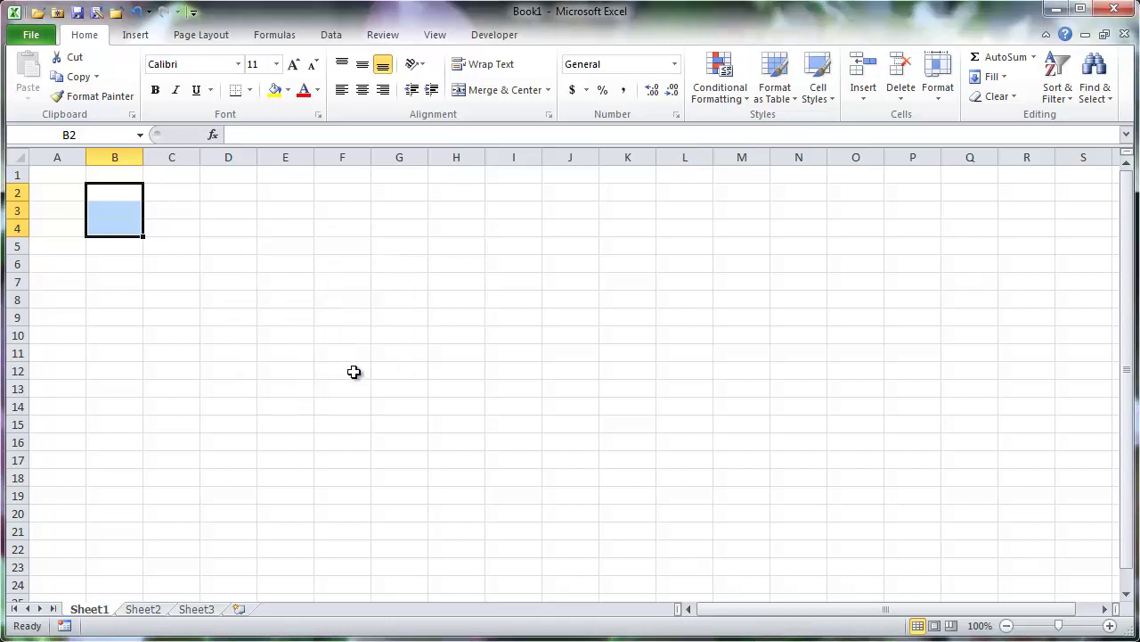
# Fill row 2 from B2 to E2 with the heading Given:, the label HI =, the value 5.2 and the unit ft.
pyautogui.click(115, 192)
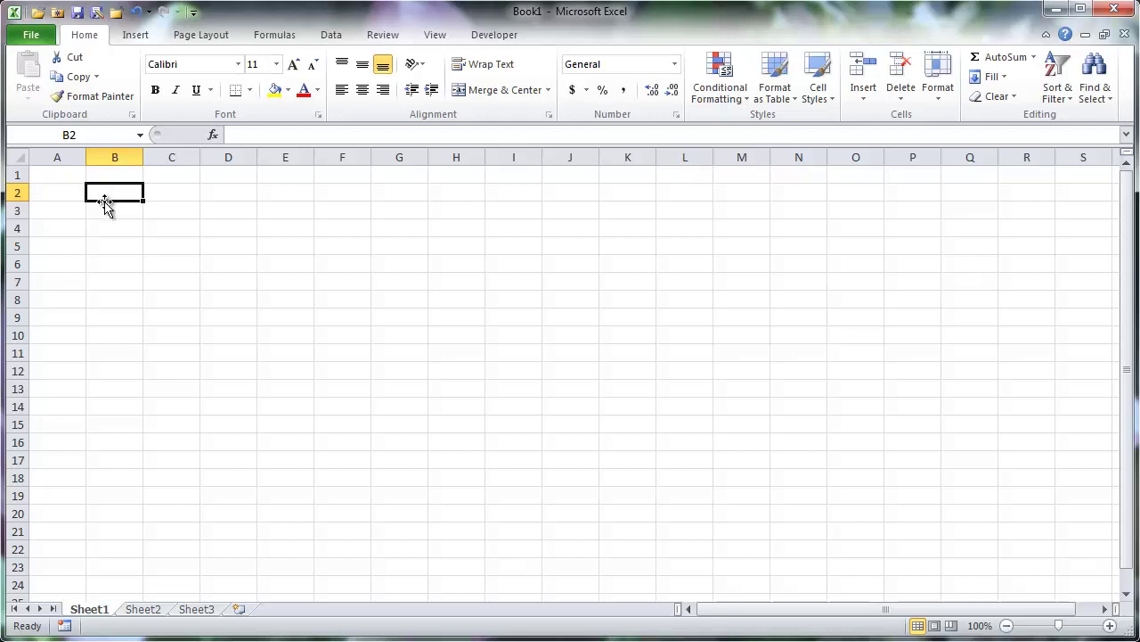
pyautogui.write('Given:')
pyautogui.press('Tab')
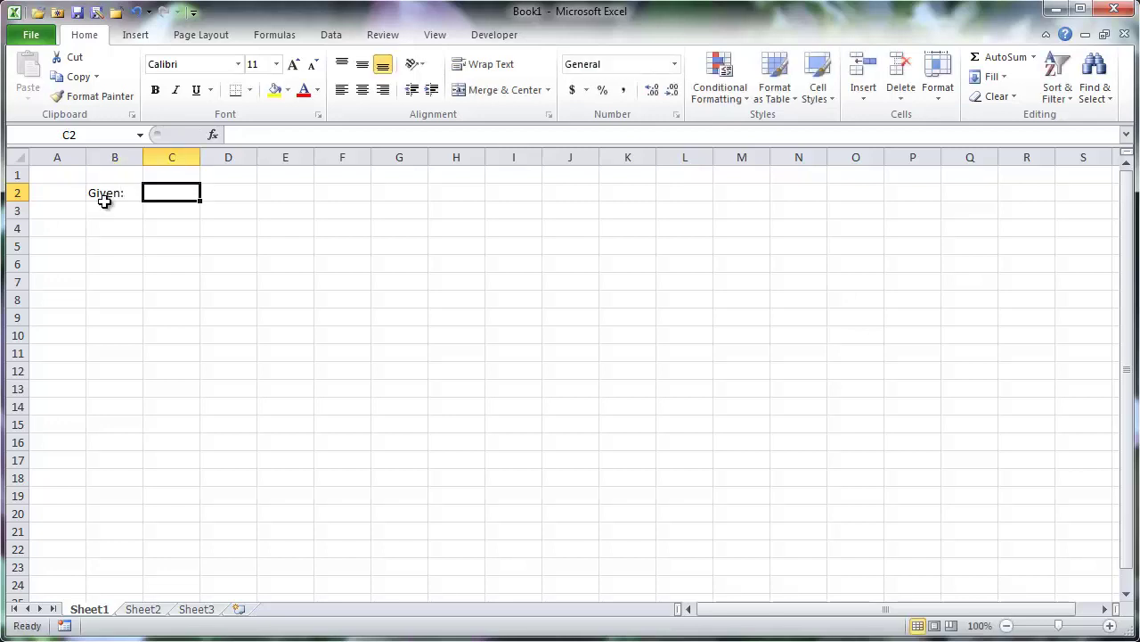
pyautogui.write('HI =')
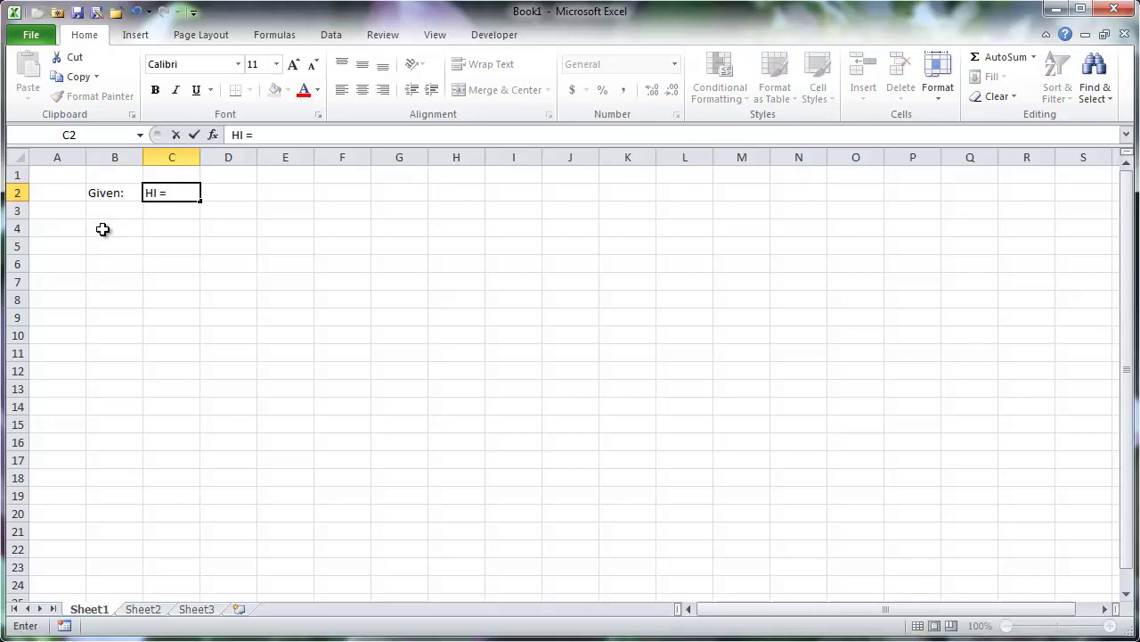
pyautogui.press('Tab')
pyautogui.write('5.2')
pyautogui.press('Tab')
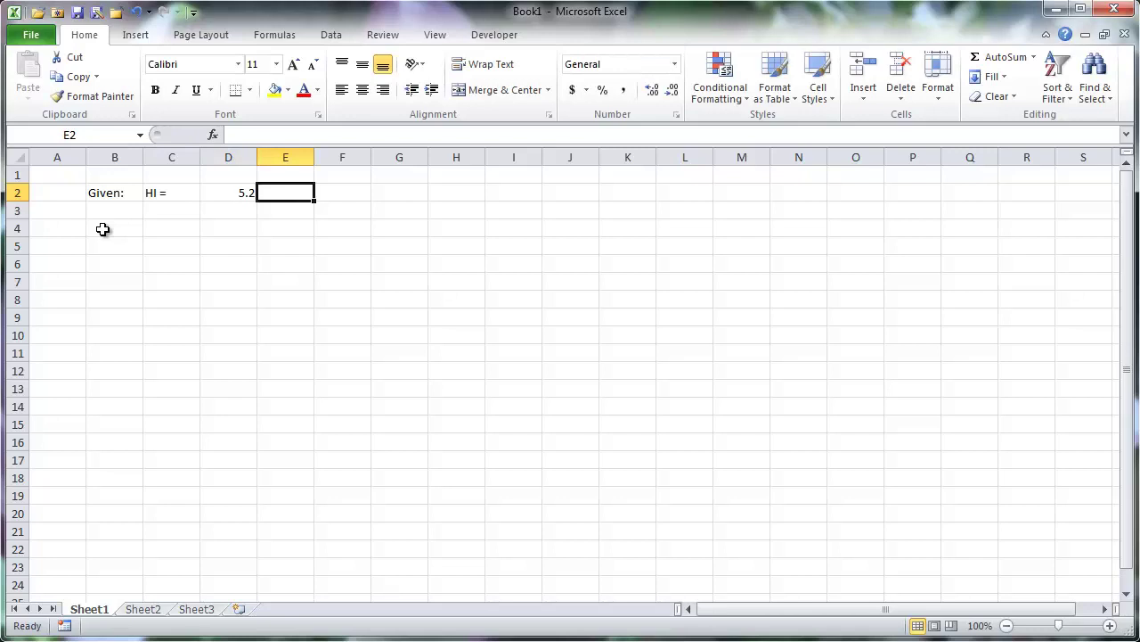
pyautogui.write('ft')
pyautogui.hotkey('ctrl', 'Return')
# Add the second given in row 3 from C3 to E3: label HR =, value 5.7 and unit ft.
pyautogui.press('Return')
pyautogui.press('Left')
pyautogui.press('Left')
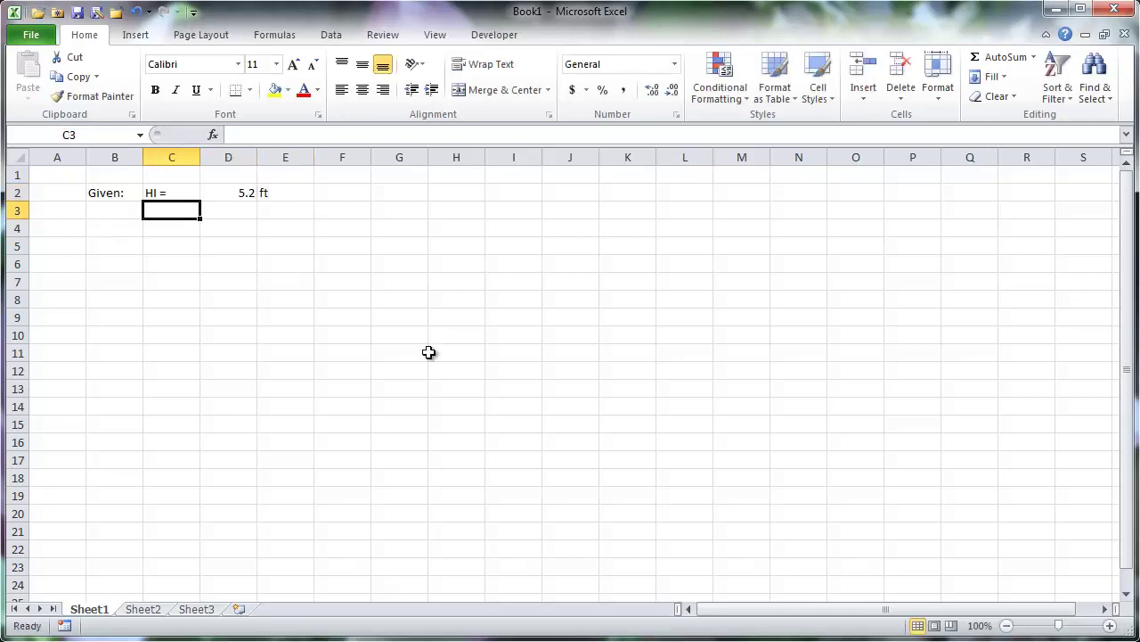
pyautogui.write('HR ')
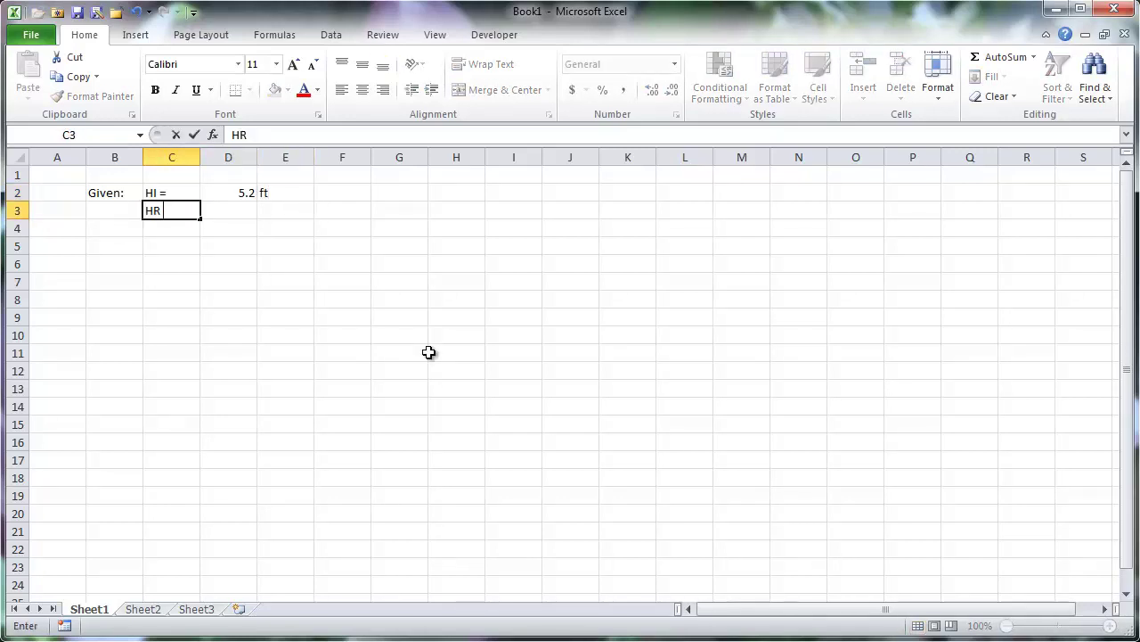
pyautogui.write('=')
pyautogui.press('Tab')
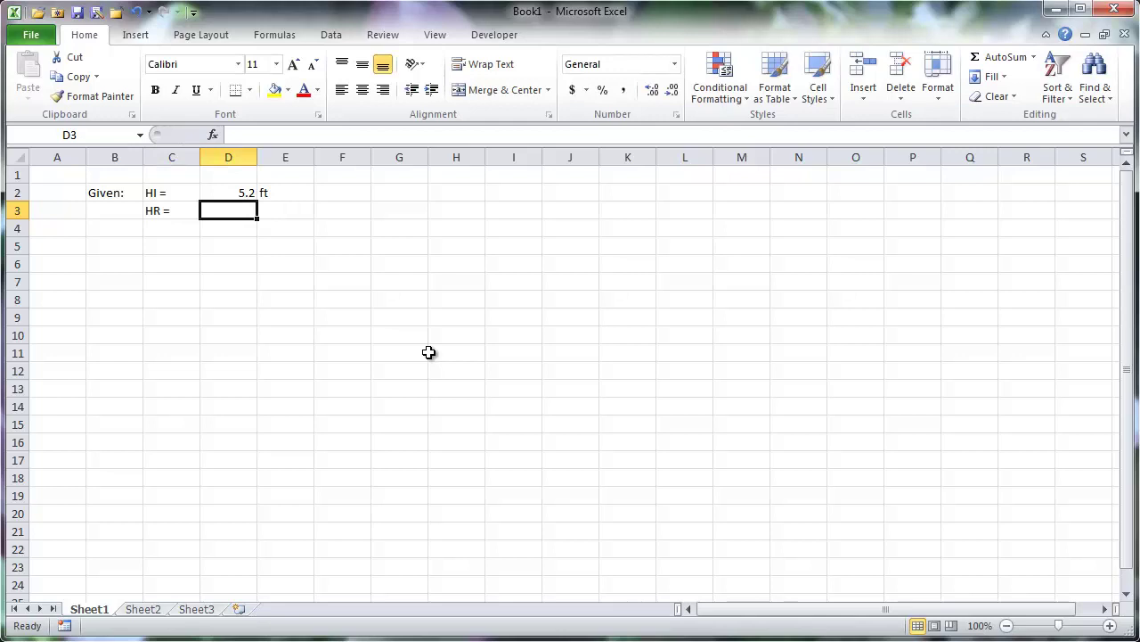
pyautogui.write('5.7')
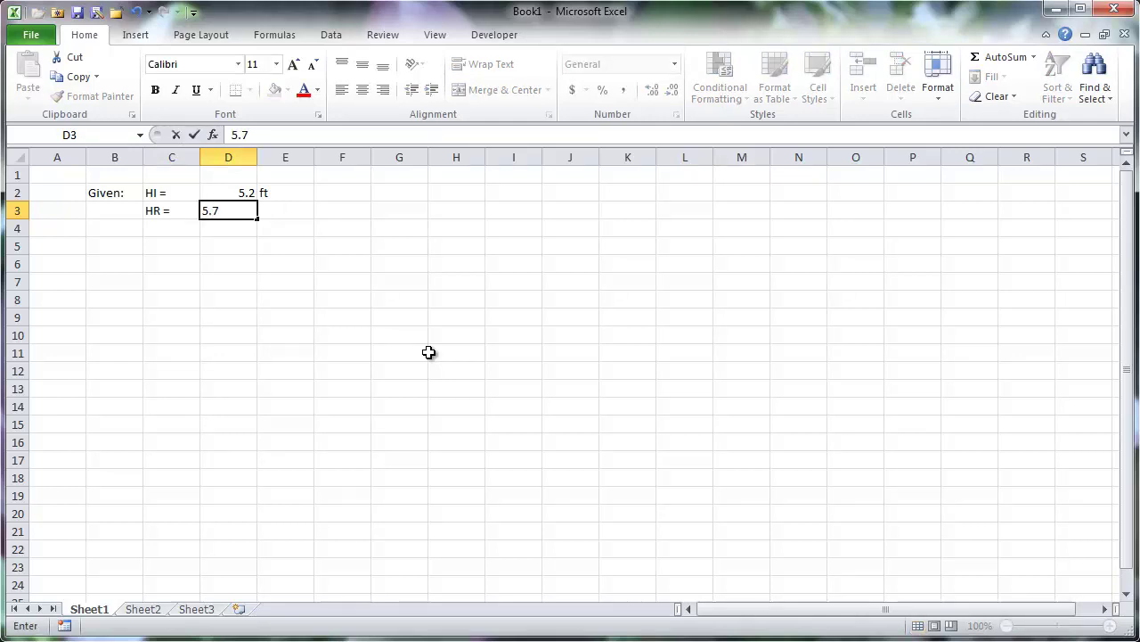
pyautogui.press('Tab')
pyautogui.write('ft')
pyautogui.press('Return')
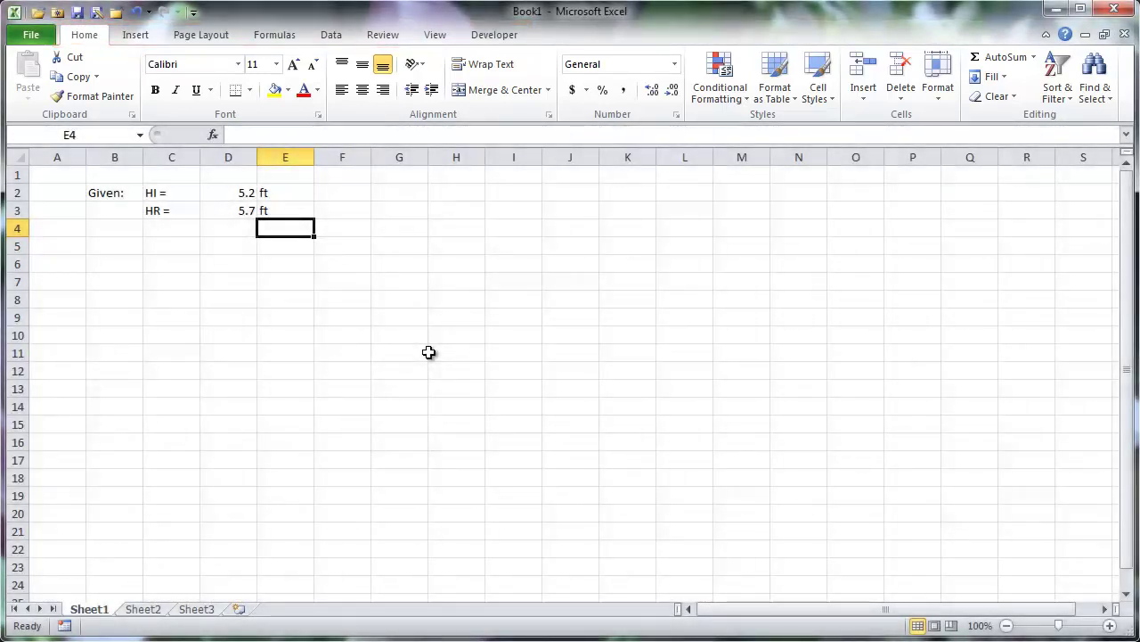
# Format the HI and HR values in D2:D3 to show two decimal places.
pyautogui.moveTo(241, 216); pyautogui.dragTo(233, 195)
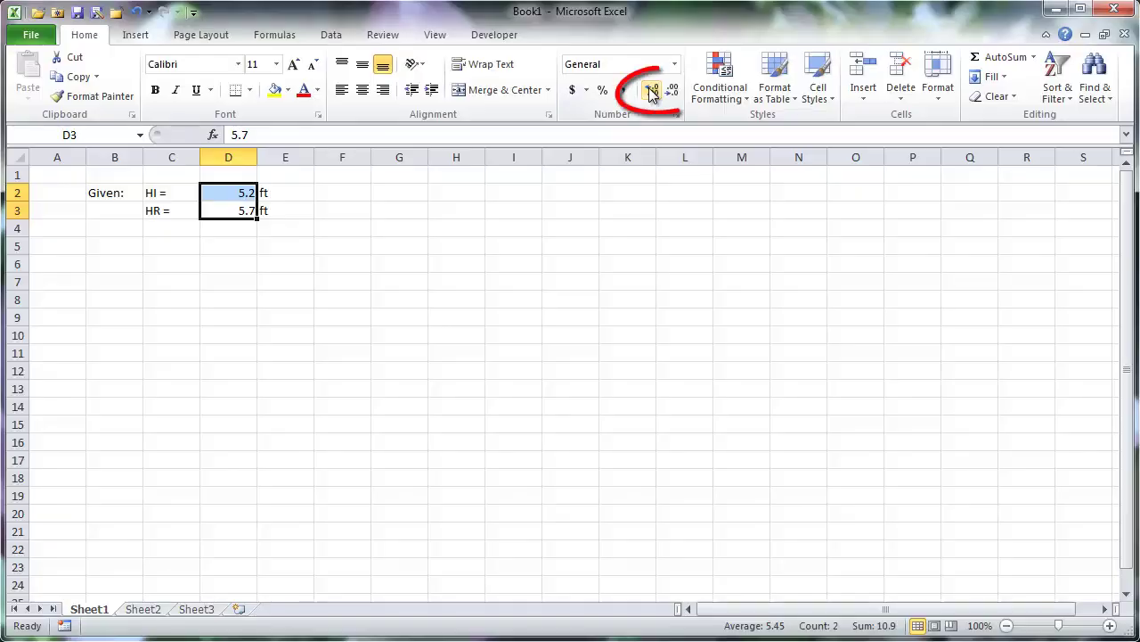
pyautogui.click(651, 93)
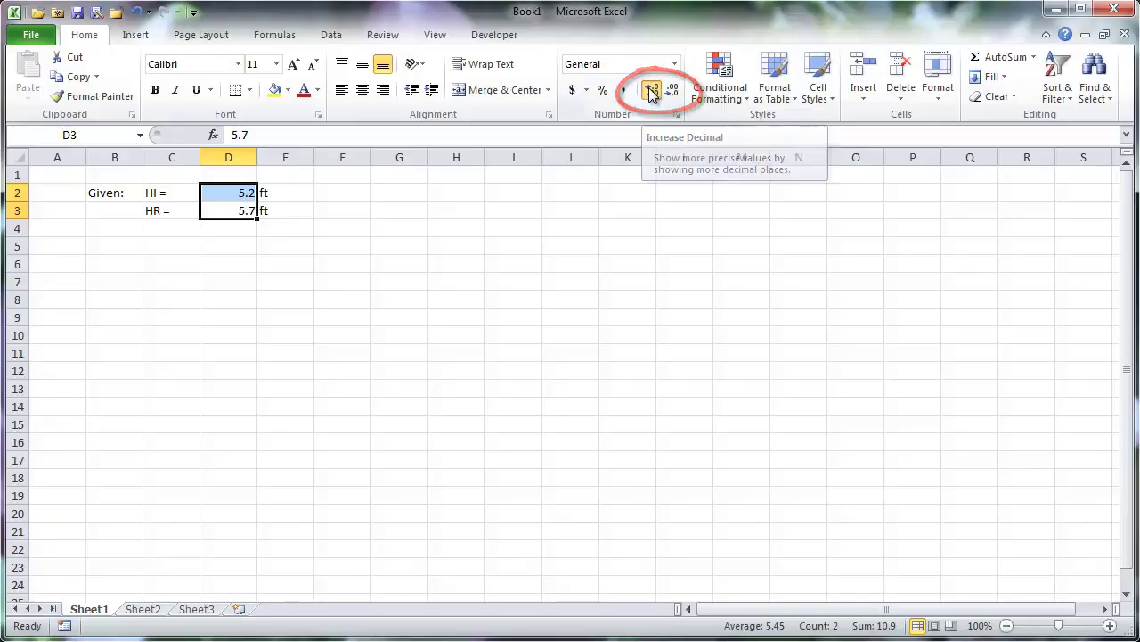
pyautogui.click(288, 229)
# Right-align the HI and HR labels in C2:C3 and make column D slightly narrower.
pyautogui.moveTo(170, 191); pyautogui.dragTo(172, 208)
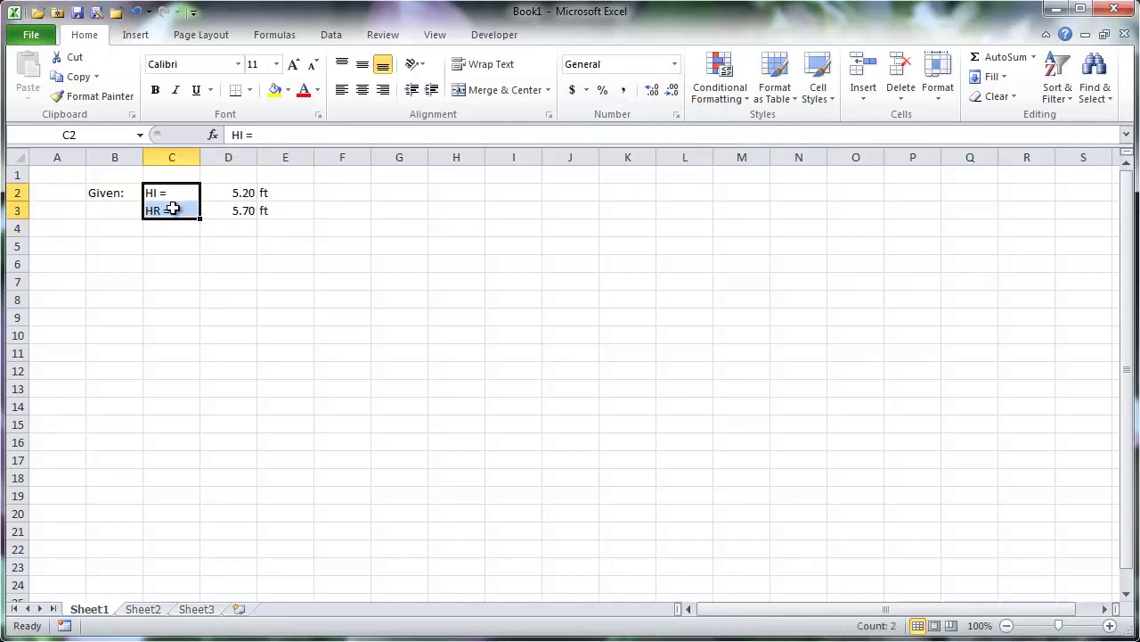
pyautogui.click(379, 92)
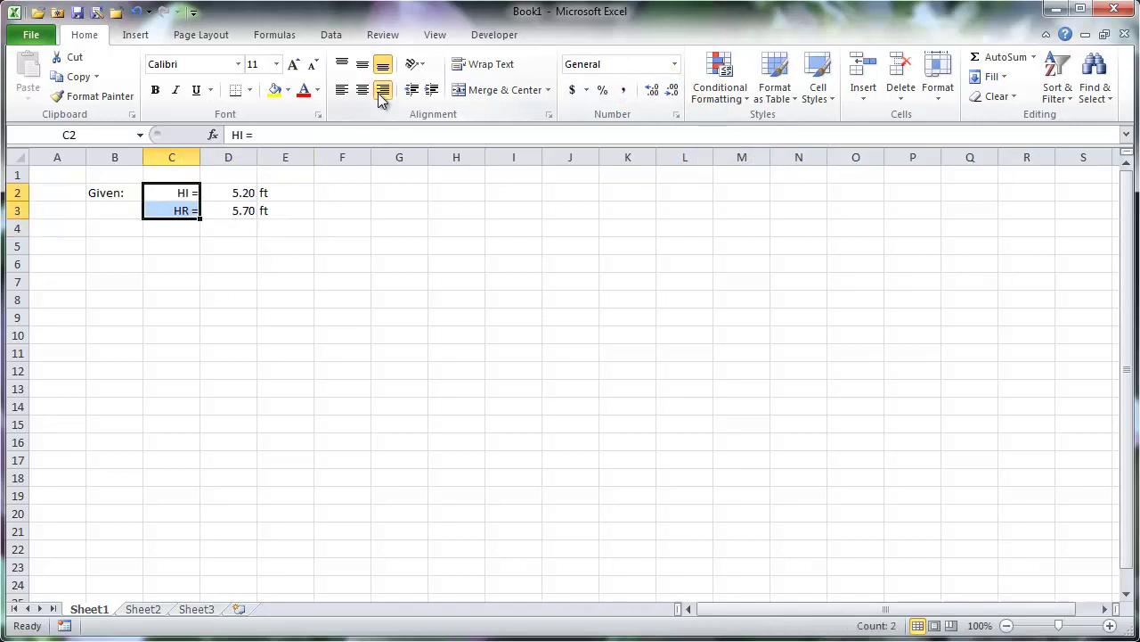
pyautogui.moveTo(256, 158); pyautogui.dragTo(243, 158)
# Add the third given in row 4 from C4 to E4: label Elev A =, value 196.12 and unit ft.
pyautogui.click(169, 228)
pyautogui.write('Elev A =')
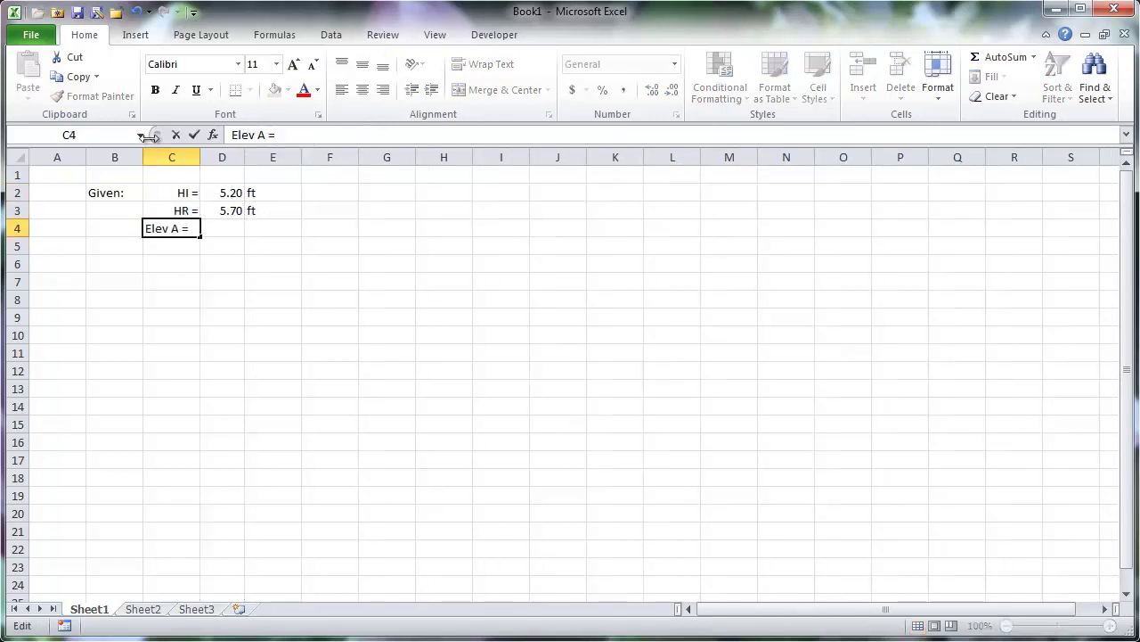
pyautogui.press('Tab')
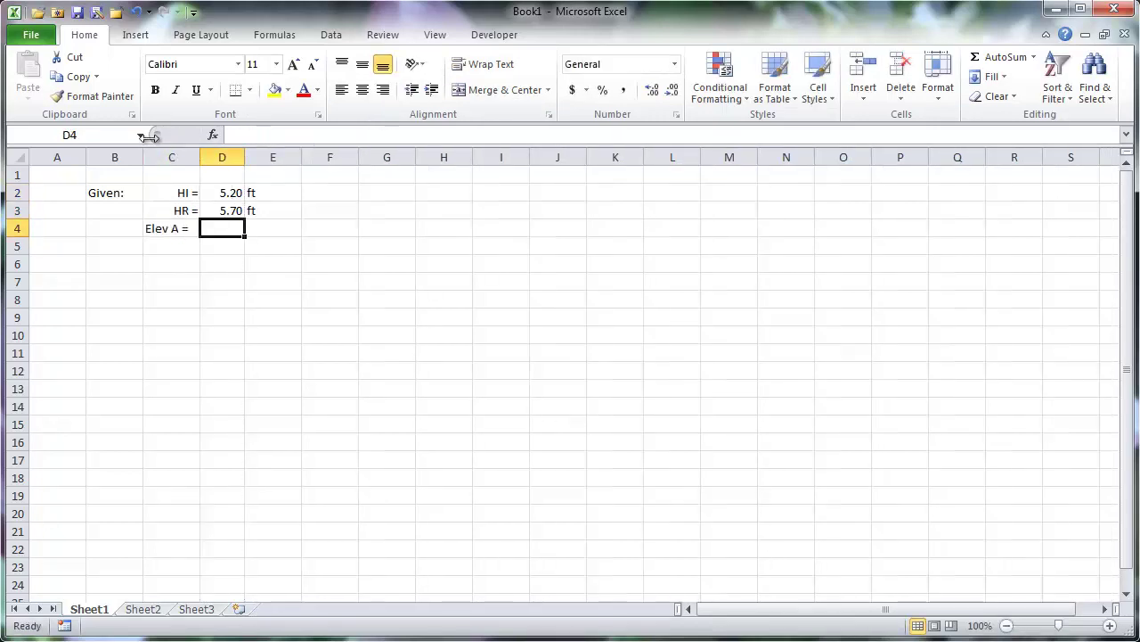
pyautogui.write('196.12')
pyautogui.press('Tab')
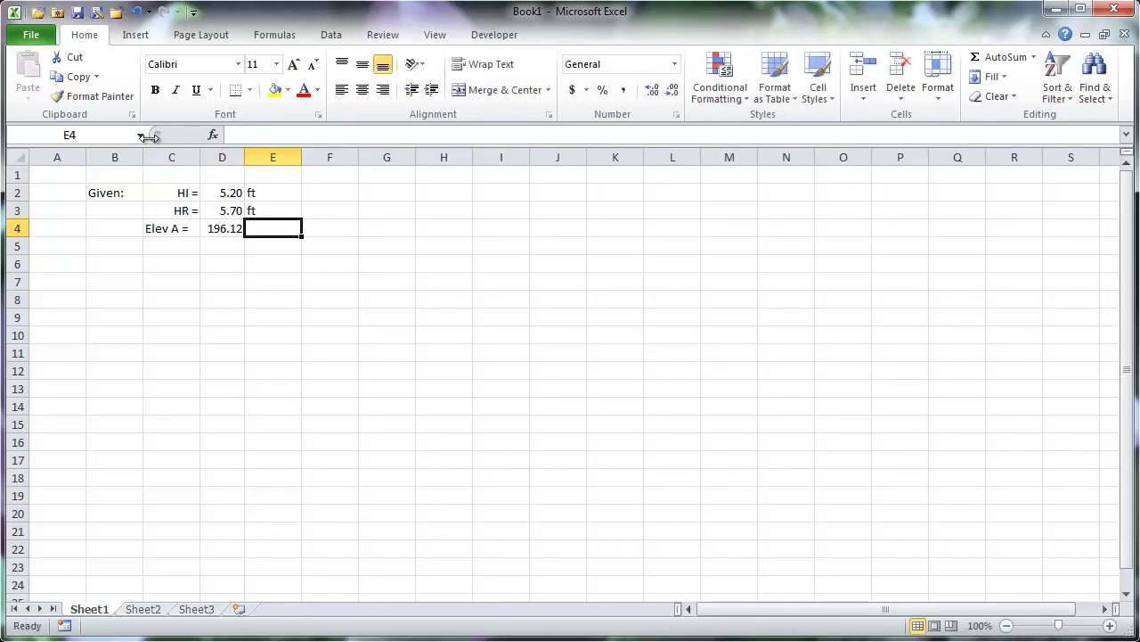
pyautogui.write('ft')
pyautogui.click(194, 134)
# Narrow the unit column E, enter the heading Vert. Angle in G2 and fit column G to it.
pyautogui.click(372, 195)
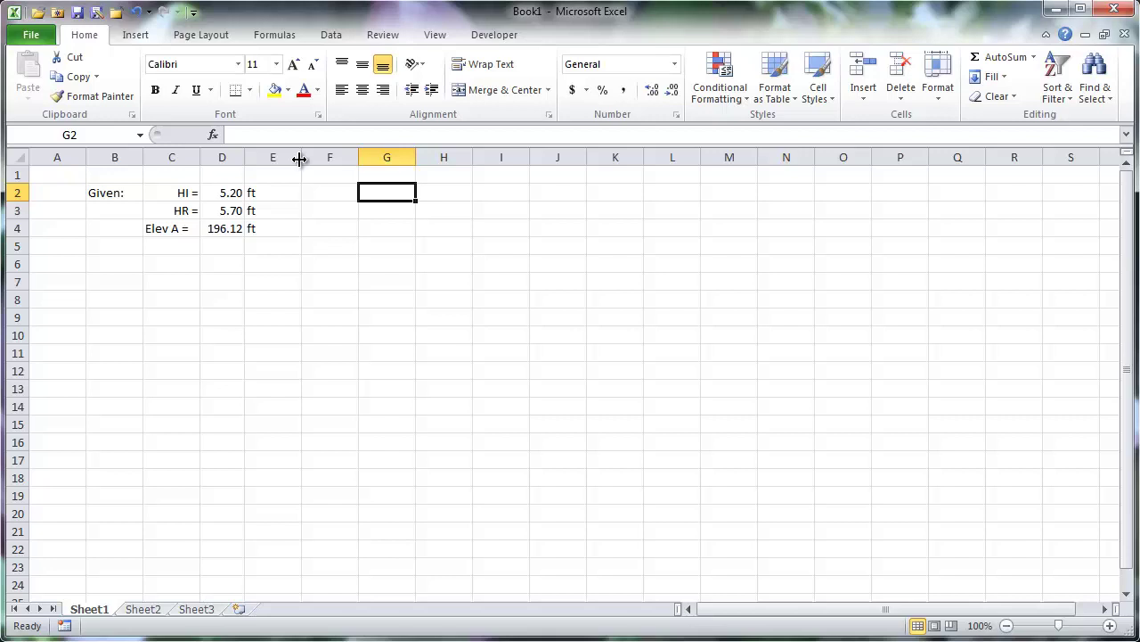
pyautogui.moveTo(301, 157); pyautogui.dragTo(260, 157)
pyautogui.write('Vert. Angle')
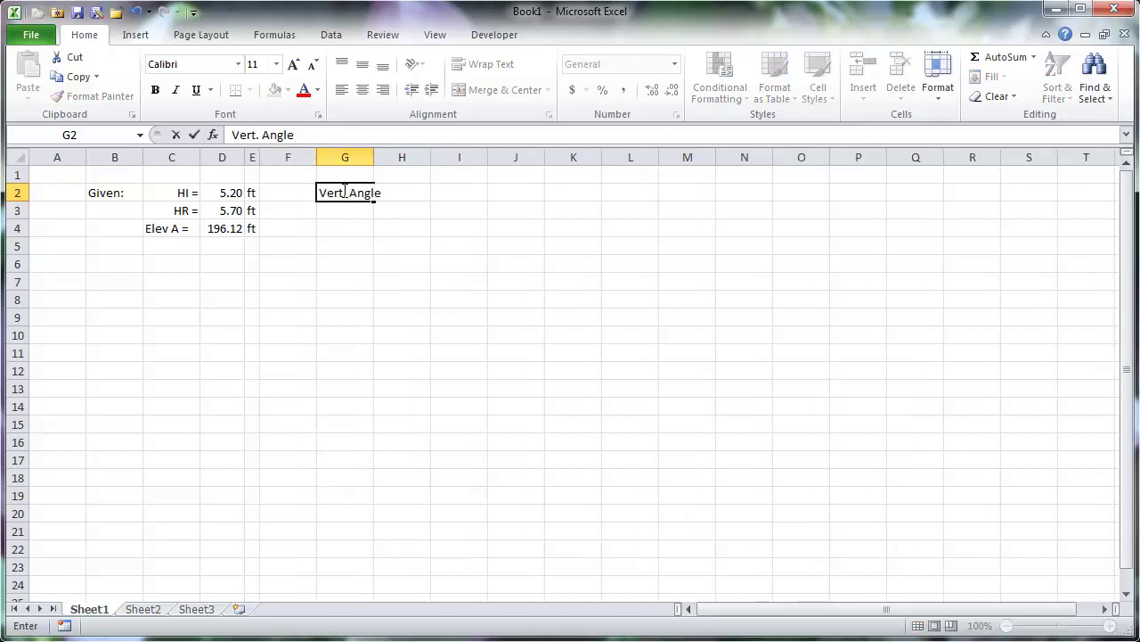
pyautogui.click(194, 135)
pyautogui.doubleClick(374, 156)
# Enter the column headings SD, HD, VD and Elev. across H2 to K2.
pyautogui.click(409, 191)
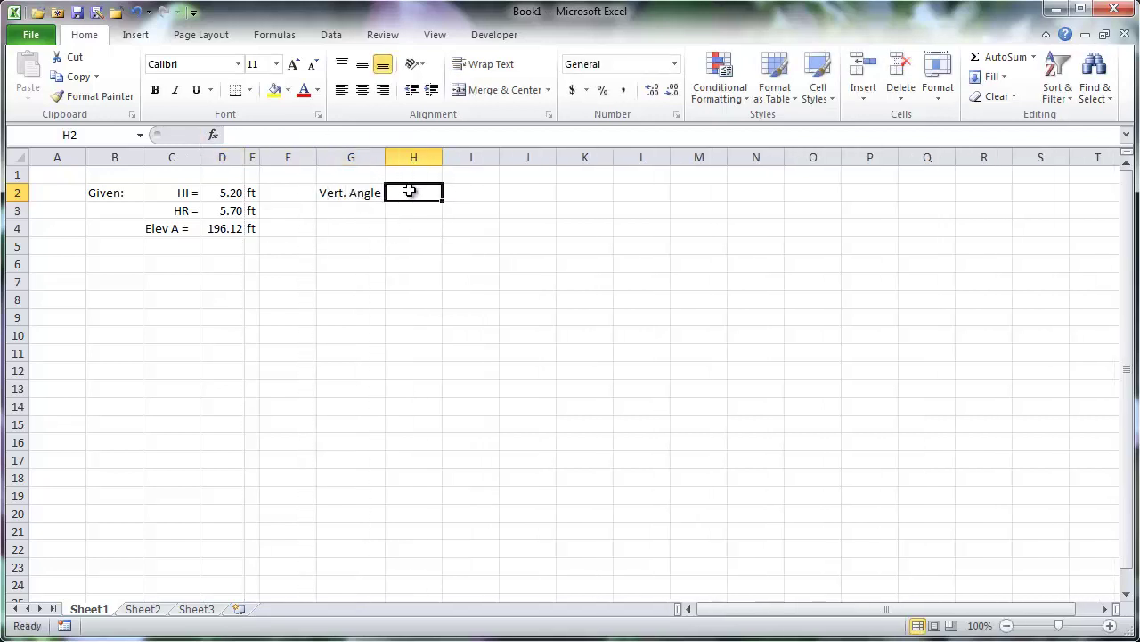
pyautogui.write('SD')
pyautogui.press('Tab')
pyautogui.write('HD')
pyautogui.press('Tab')
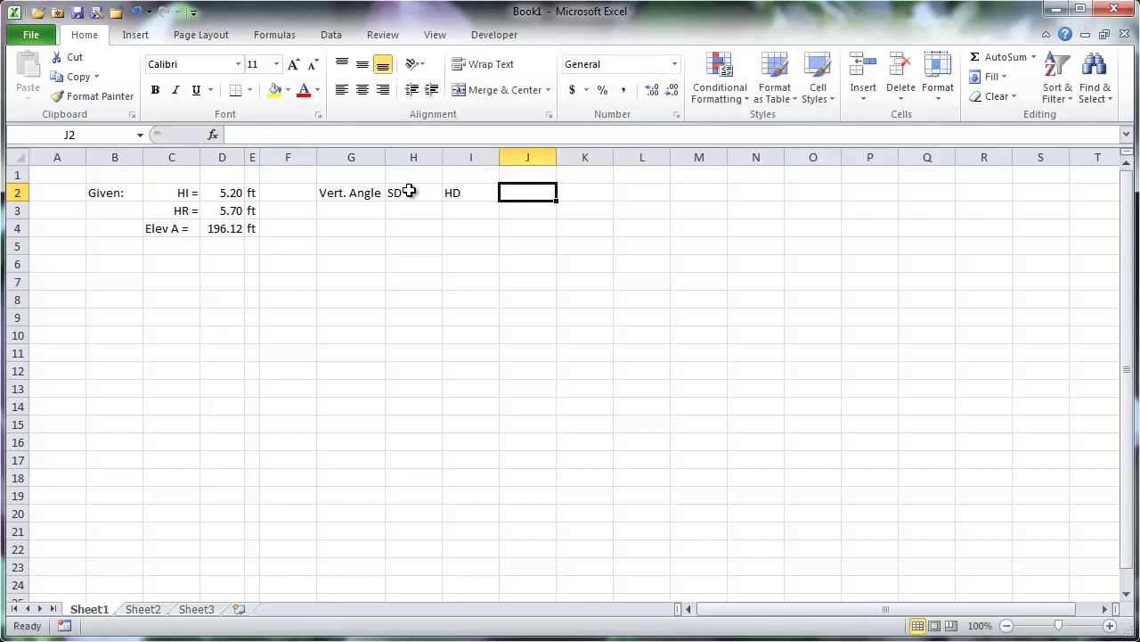
pyautogui.write('VD')
pyautogui.press('Tab')
pyautogui.write('Elev.')
pyautogui.press('Return')
# Begin the first vertical angle in G3 with 89 followed by the Ring Above symbol as the degree sign.
pyautogui.press('Left')
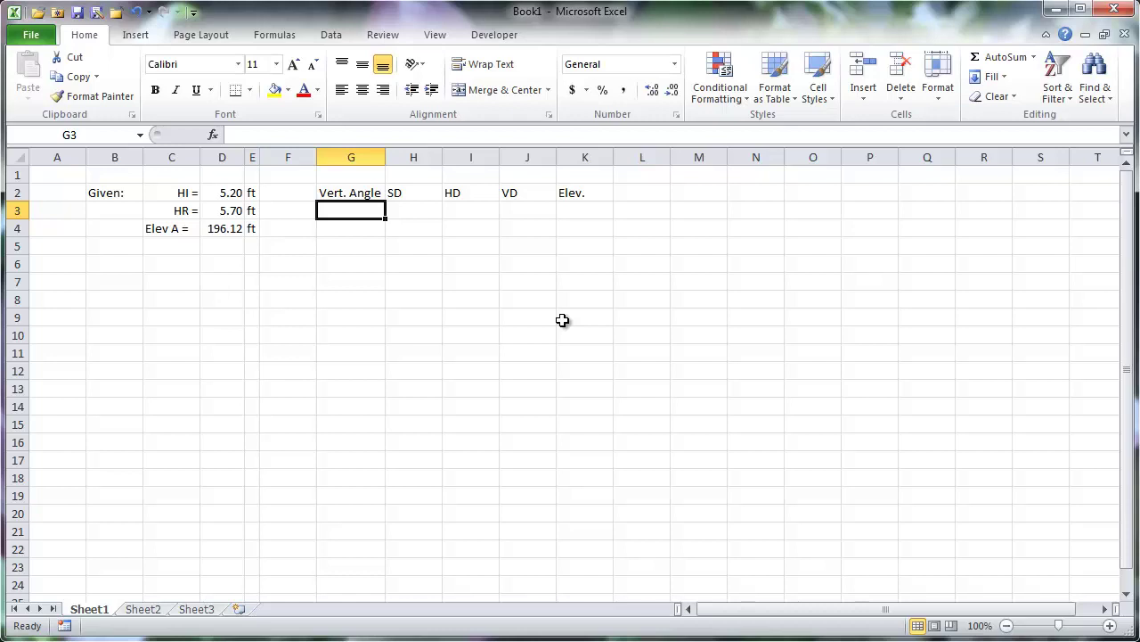
pyautogui.write('89')
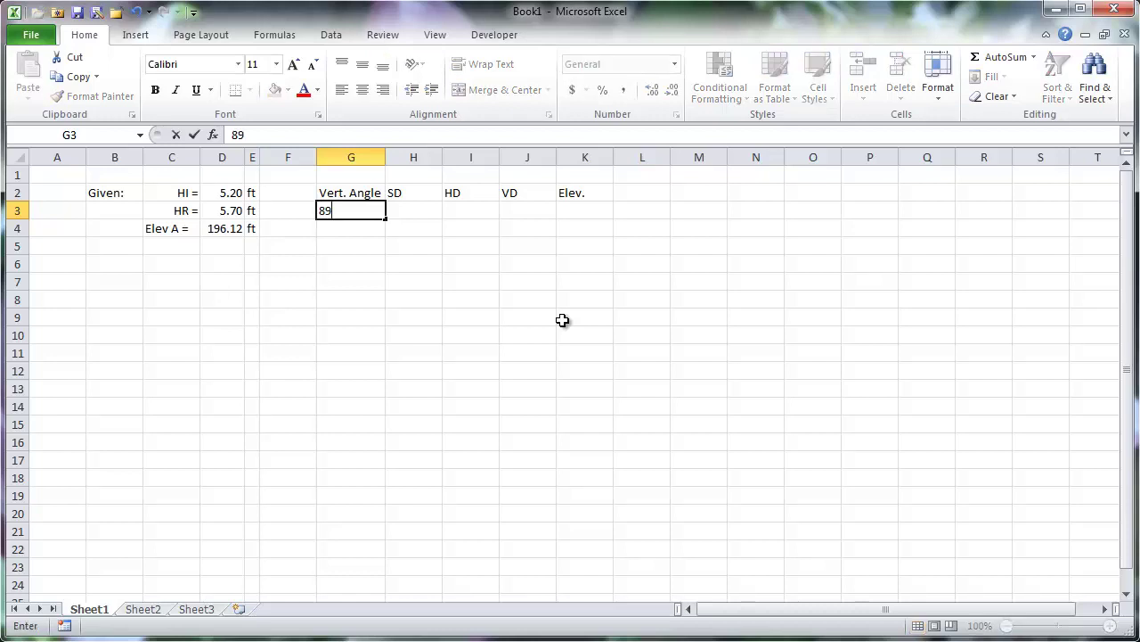
pyautogui.click(136, 36)
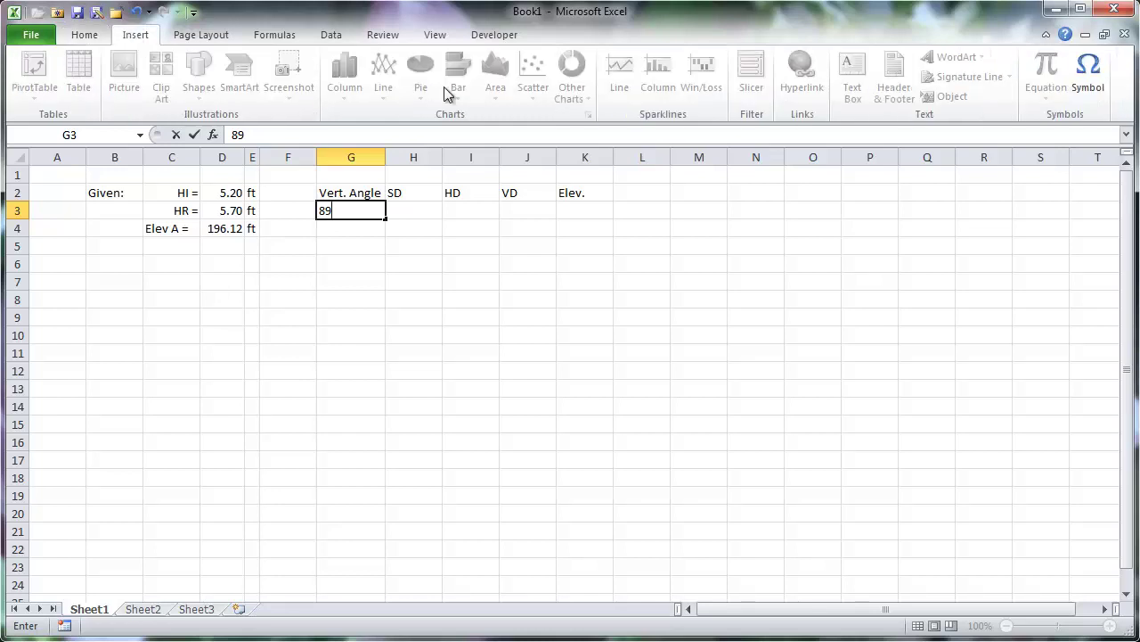
pyautogui.click(1088, 79)
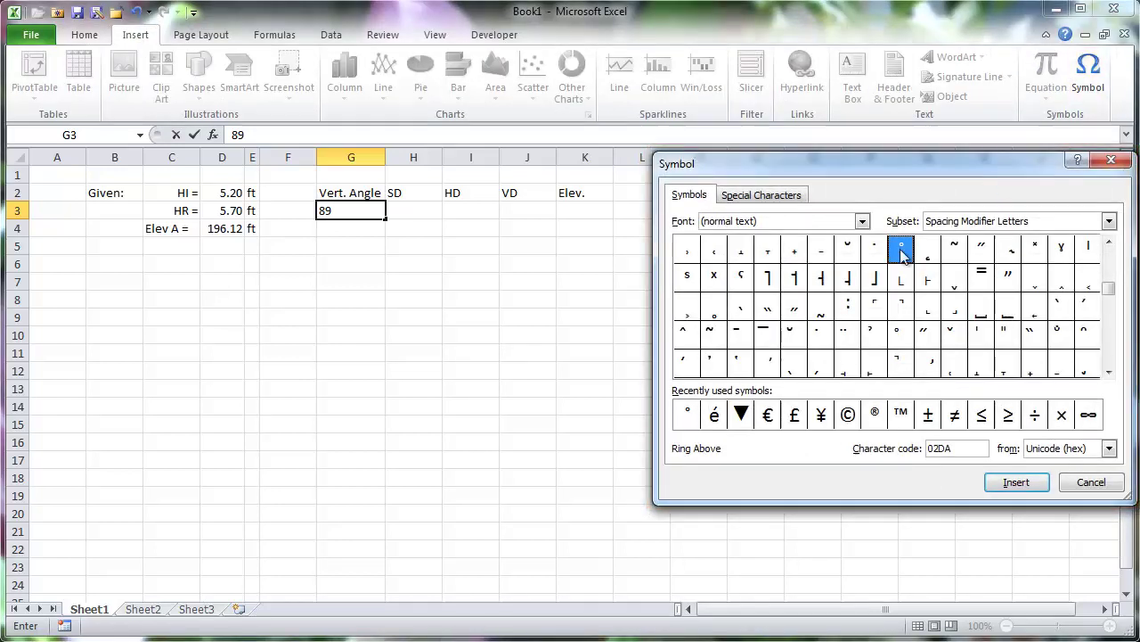
pyautogui.click(1017, 482)
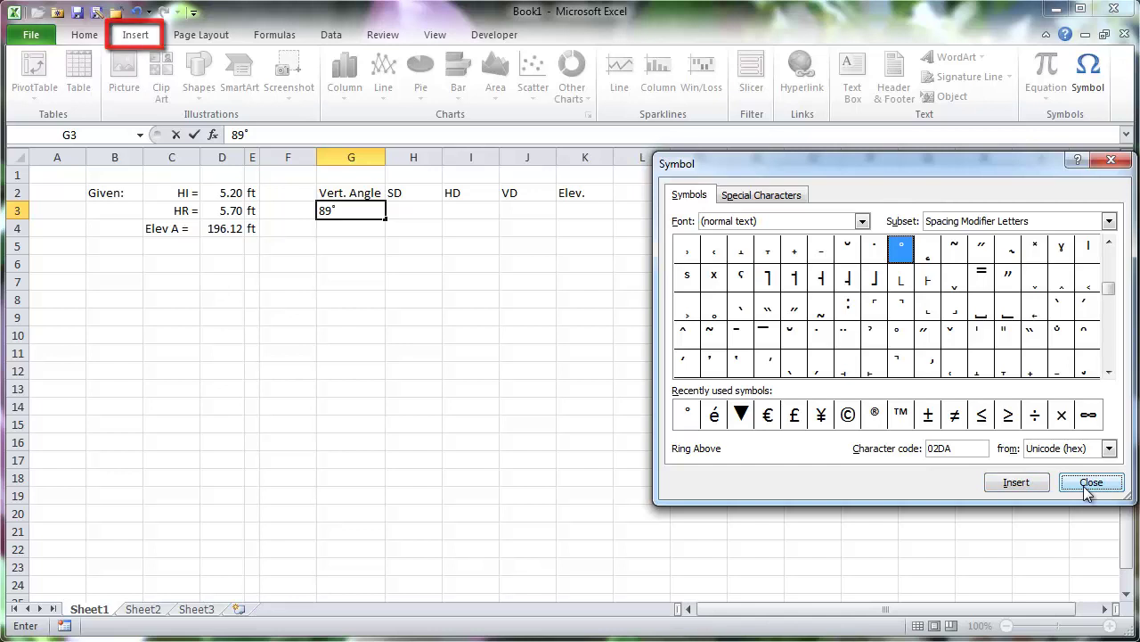
pyautogui.click(1091, 484)
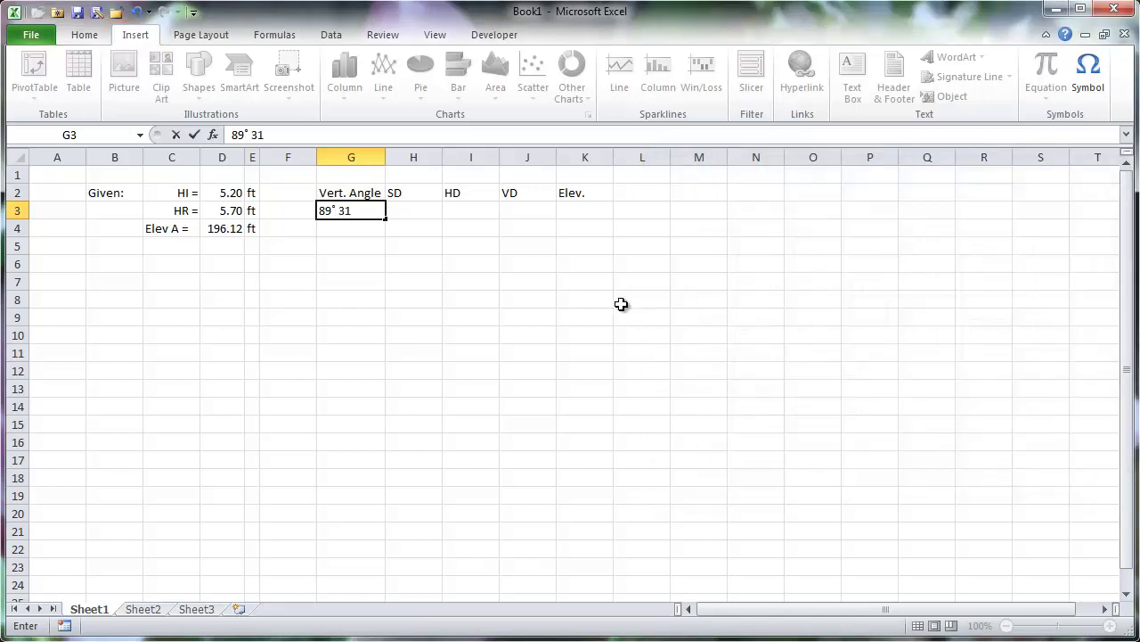
# Complete the angle in G3 with 31 minutes and 20 seconds, using inserted prime and double-prime symbols.
pyautogui.click(1088, 72)
pyautogui.click(1110, 237)
pyautogui.doubleClick(950, 247)
pyautogui.click(1094, 482)
pyautogui.write('20')
pyautogui.click(1088, 71)
pyautogui.doubleClick(1007, 332)
pyautogui.click(1094, 482)
pyautogui.click(418, 211)
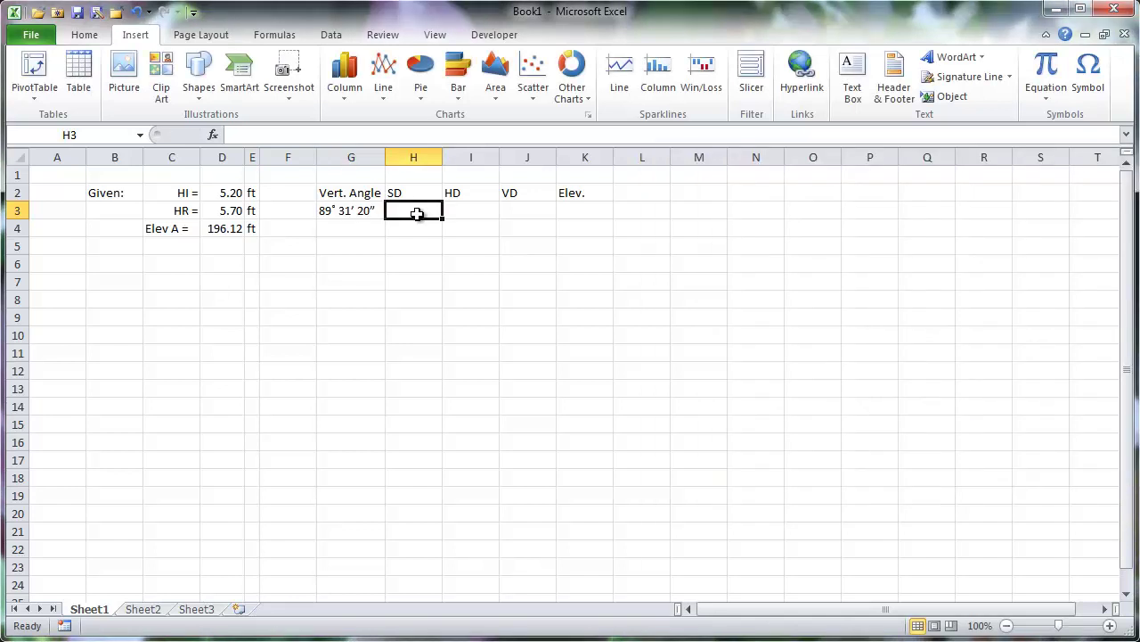
# Fill the G3 angle down through G6 and change the copy in G4 to 88˚ 13′ 58″.
pyautogui.click(349, 212)
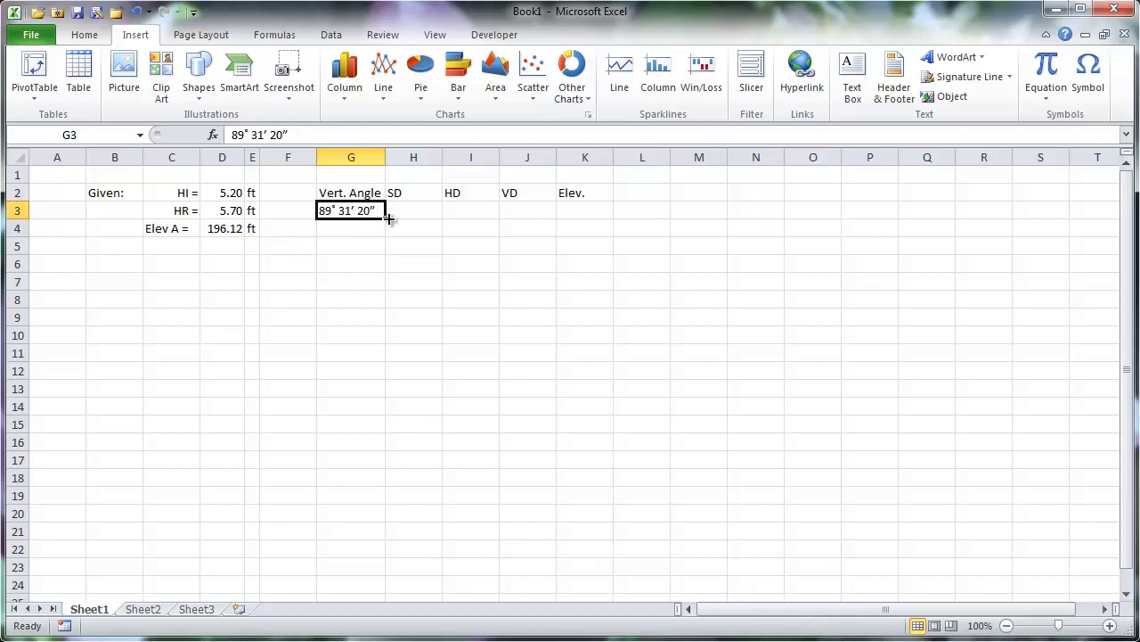
pyautogui.moveTo(385, 219); pyautogui.dragTo(385, 271)
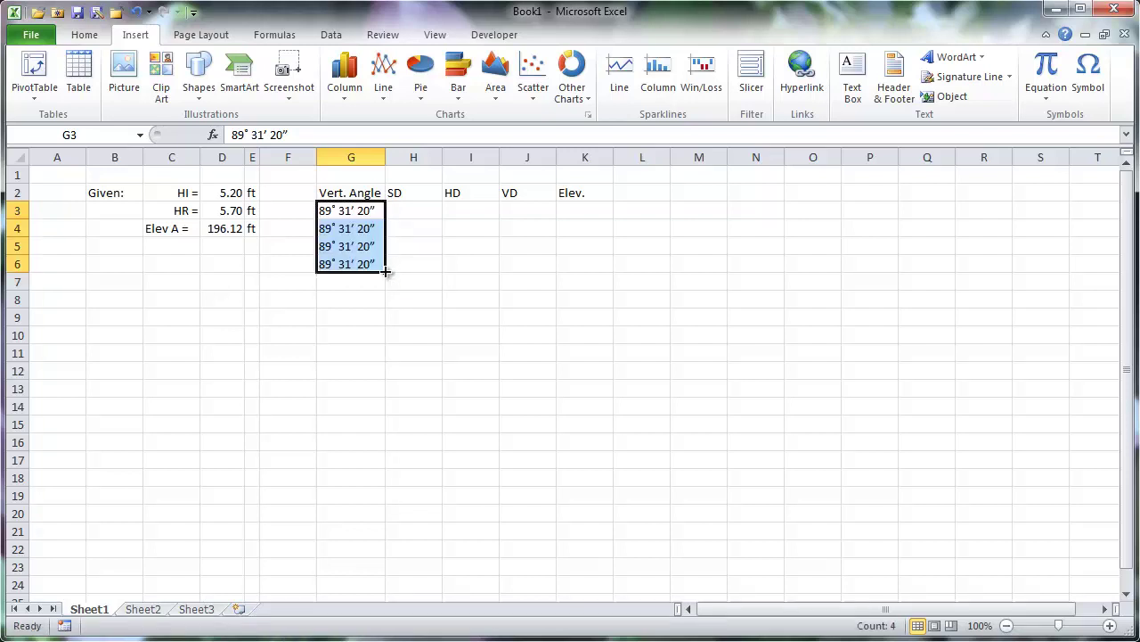
pyautogui.click(351, 228)
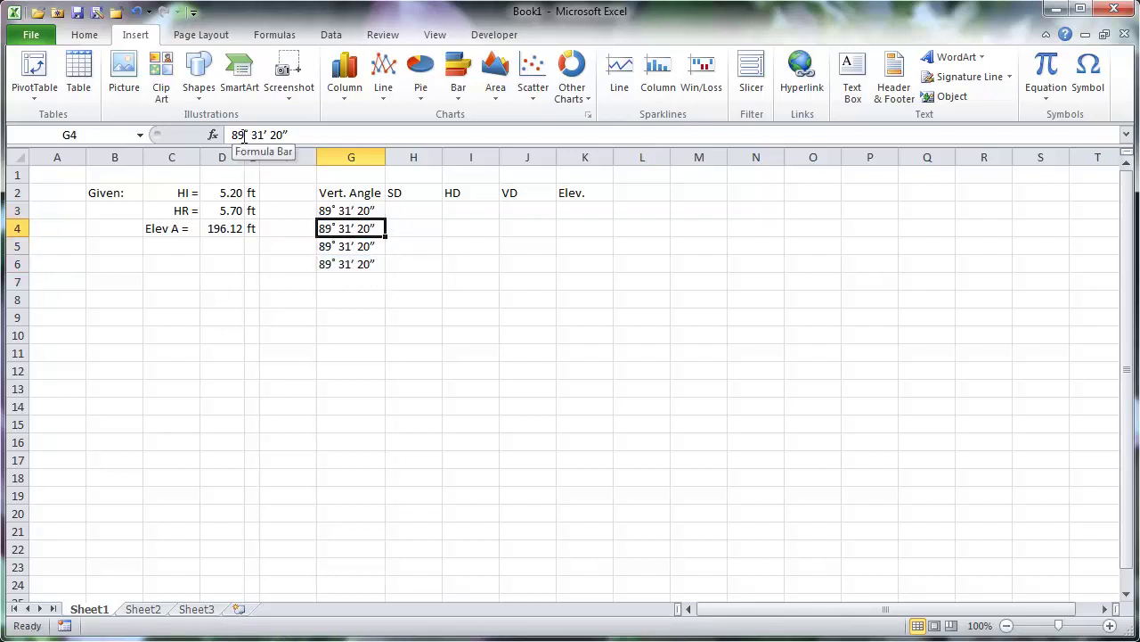
pyautogui.click(242, 133)
pyautogui.press('BackSpace')
pyautogui.write('8')
pyautogui.doubleClick(256, 134)
pyautogui.write('13')
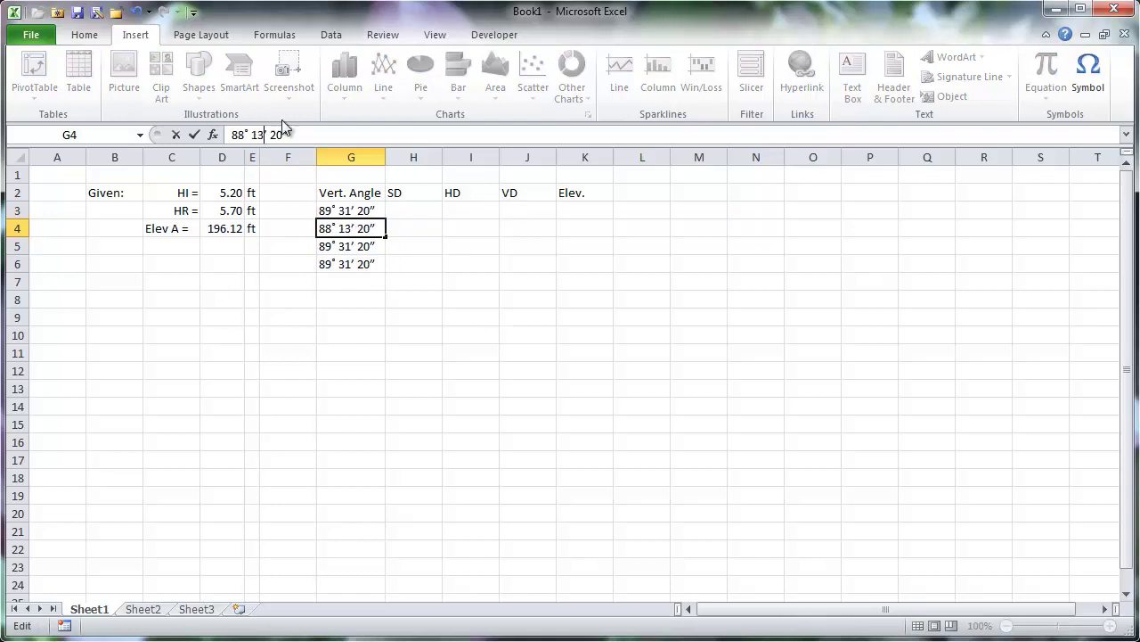
pyautogui.doubleClick(279, 134)
pyautogui.write('58')
pyautogui.press('Return')
# Change the copied angle in G5 to 90˚ 01′ 45″.
pyautogui.doubleClick(237, 134)
pyautogui.write('90')
pyautogui.doubleClick(257, 134)
pyautogui.write('01')
pyautogui.doubleClick(279, 134)
pyautogui.write('45')
pyautogui.press('Return')
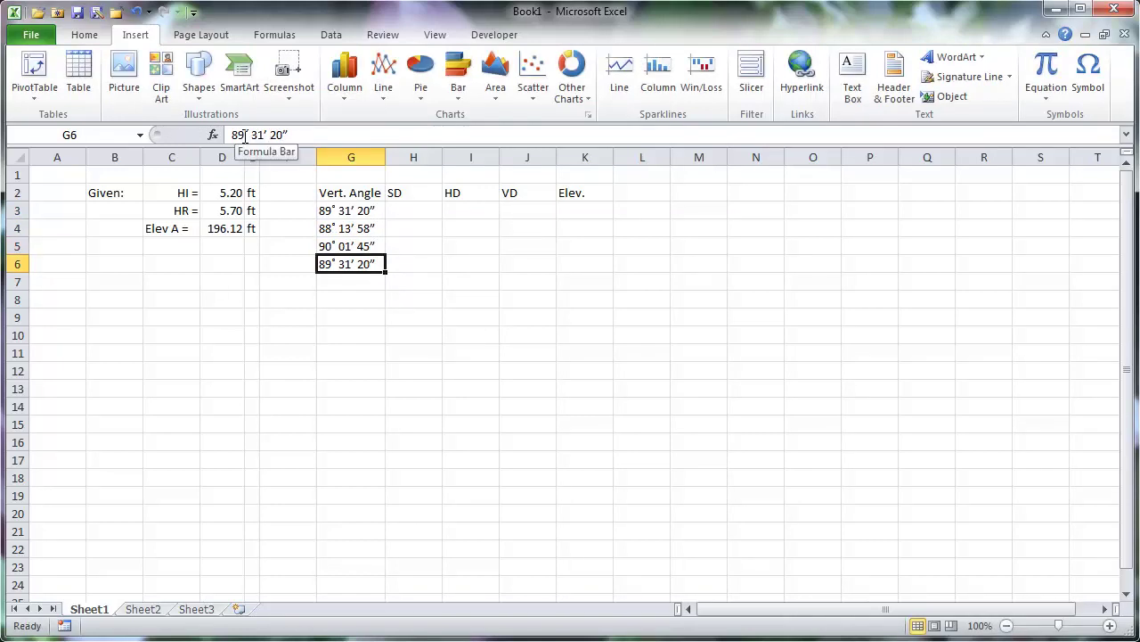
# Change the copied angle in G6 to 90˚ 48′ 48″.
pyautogui.doubleClick(237, 134)
pyautogui.write('90')
pyautogui.doubleClick(256, 134)
pyautogui.doubleClick(279, 134)
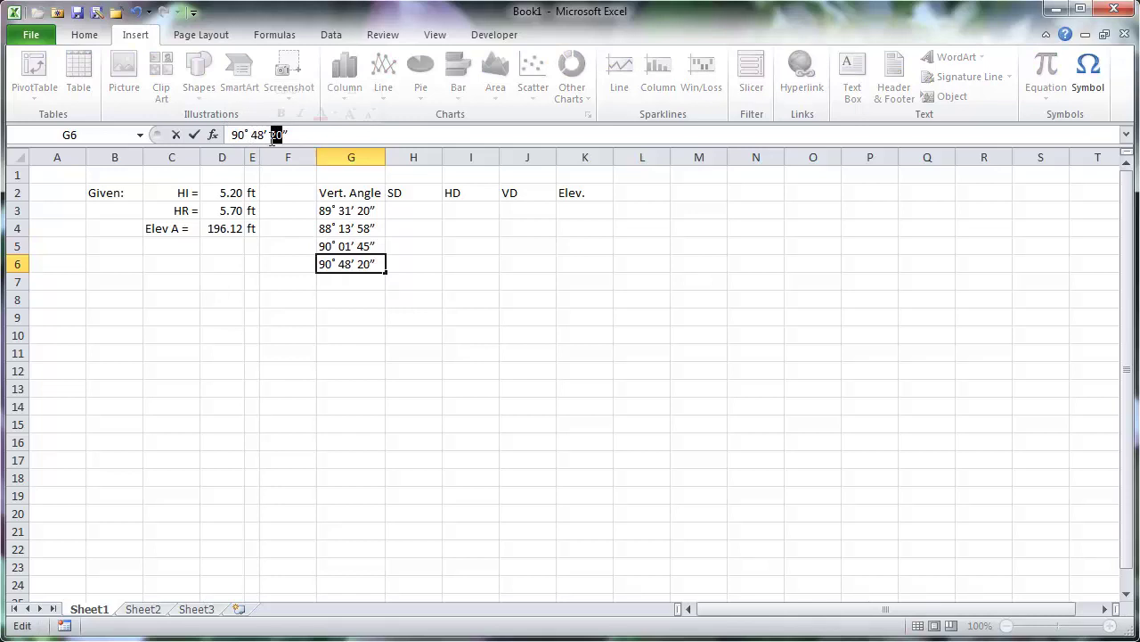
pyautogui.write('48')
# Fill the angle down one more row to G7 and change it to 73˚ 24′ 15″.
pyautogui.moveTo(386, 272); pyautogui.dragTo(386, 283)
pyautogui.click(351, 282)
pyautogui.doubleClick(237, 133)
pyautogui.write('73')
pyautogui.doubleClick(255, 134)
pyautogui.write('24')
pyautogui.doubleClick(280, 133)
pyautogui.write('15')
pyautogui.press('Return')
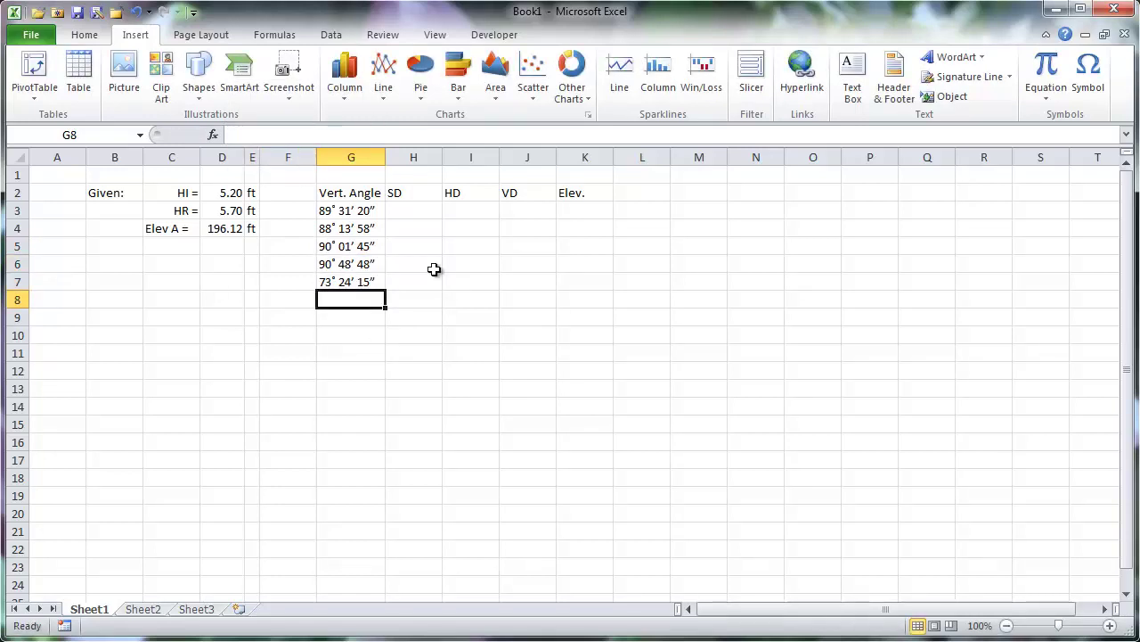
# Insert three blank columns between the Vert. Angle and SD columns.
pyautogui.rightClick(396, 150)
pyautogui.click(470, 271)
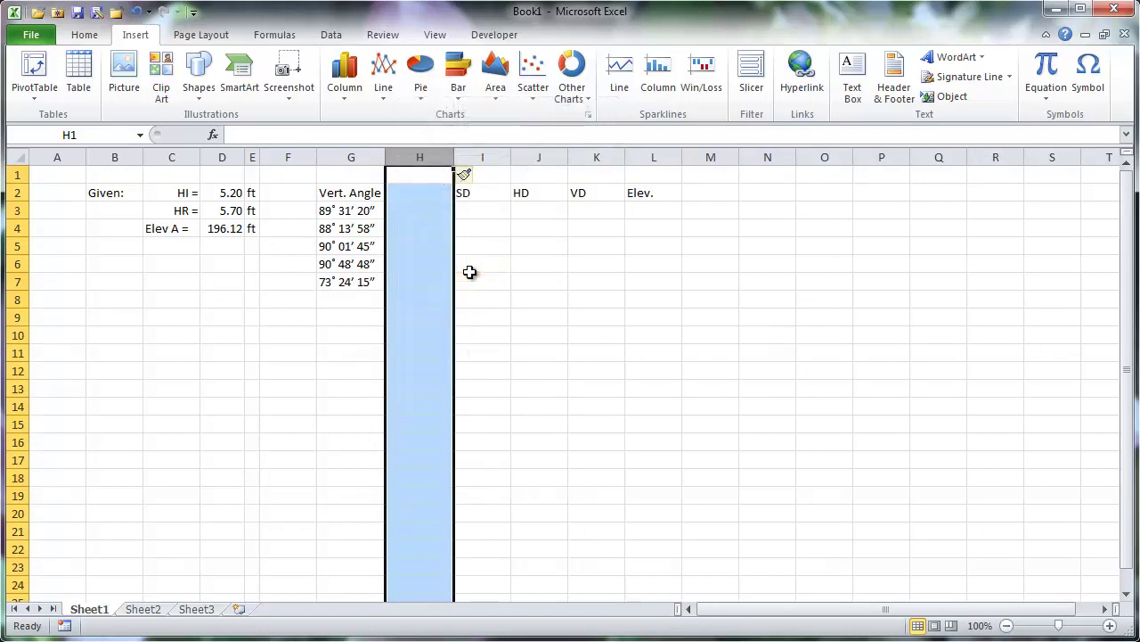
pyautogui.rightClick(443, 158)
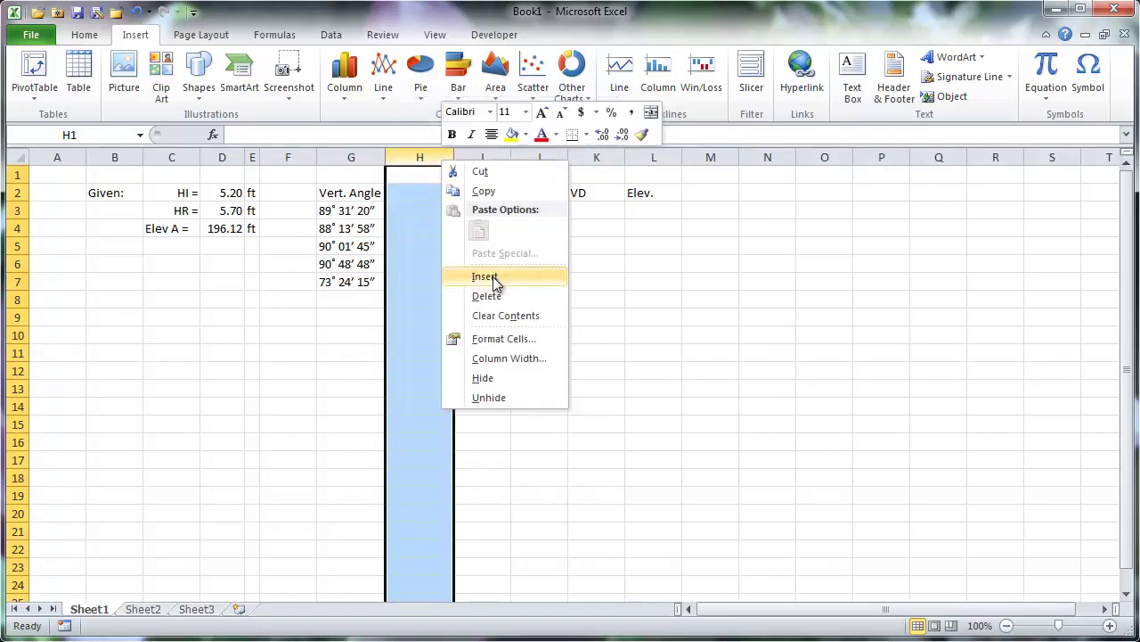
pyautogui.click(496, 282)
pyautogui.rightClick(442, 158)
pyautogui.click(485, 276)
# Enter the heading Vert. Angle in H2, with 89, 31, 20 in H3:J3 and 88, 13, 58 in H4:J4.
pyautogui.click(442, 194)
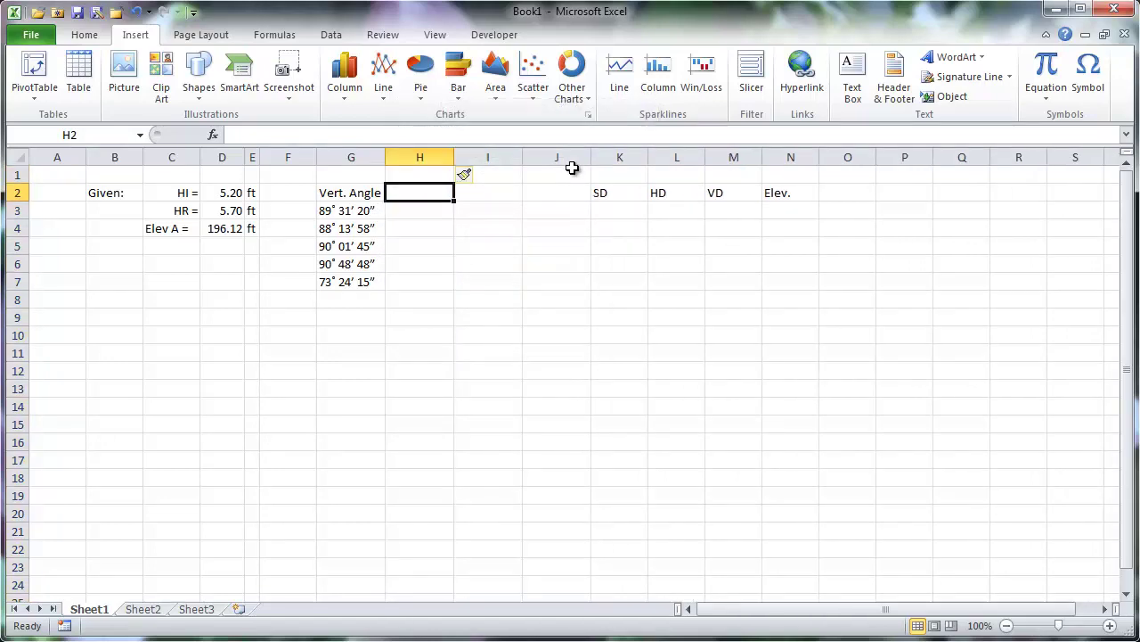
pyautogui.write('Vert. Angle')
pyautogui.press('Return')
pyautogui.write('89')
pyautogui.press('Tab')
pyautogui.write('31\t20 88')
pyautogui.press('Tab')
pyautogui.write('13\t58')
pyautogui.press('Return')
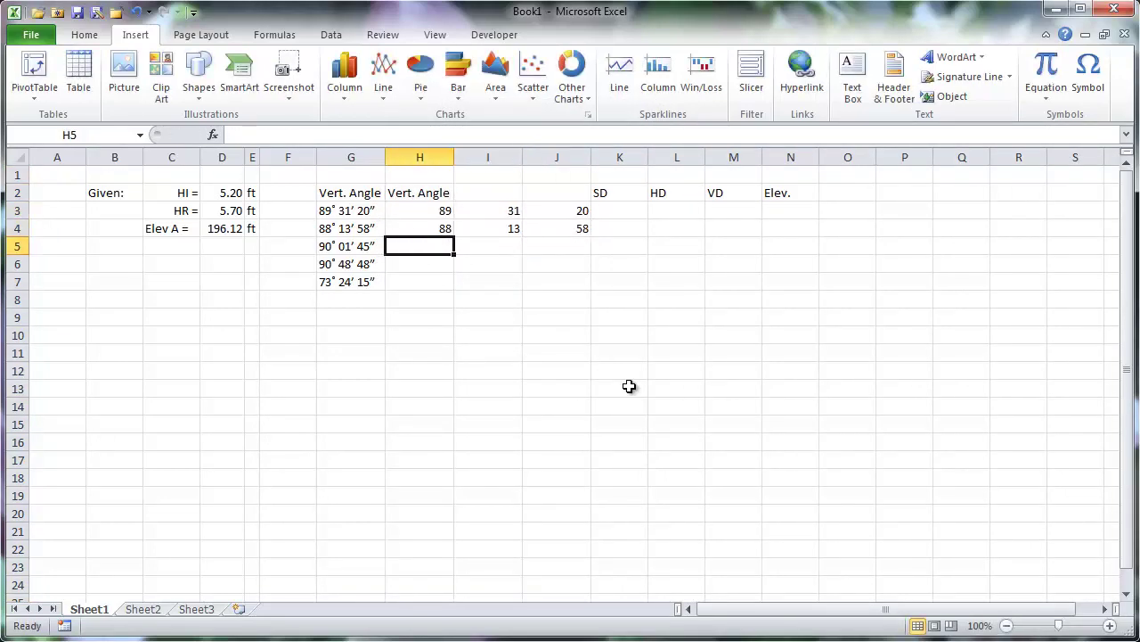
# Enter the remaining split angles in H5:J7: 90, 01, 45; 90, 48, 48; and 73, 24, 15.
pyautogui.write('90\t01\t45 90\t48\t48 73')
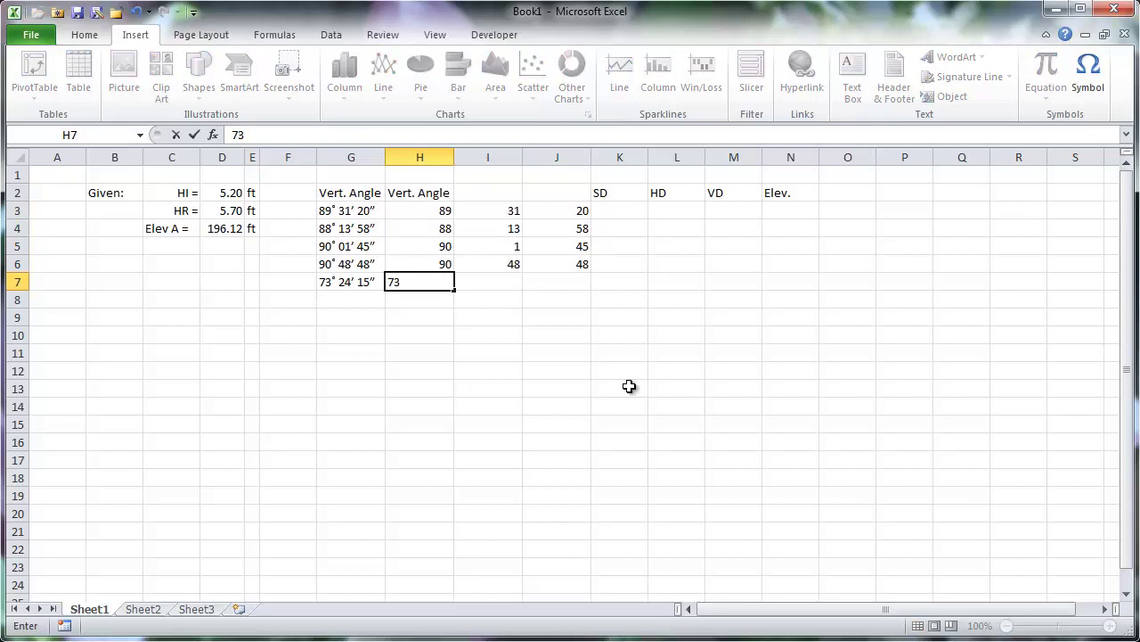
pyautogui.press('Tab')
pyautogui.write('24')
pyautogui.press('Tab')
pyautogui.write('15')
pyautogui.press('Tab')
pyautogui.press('Up')
pyautogui.press('Up')
pyautogui.press('Up')
pyautogui.press('Up')
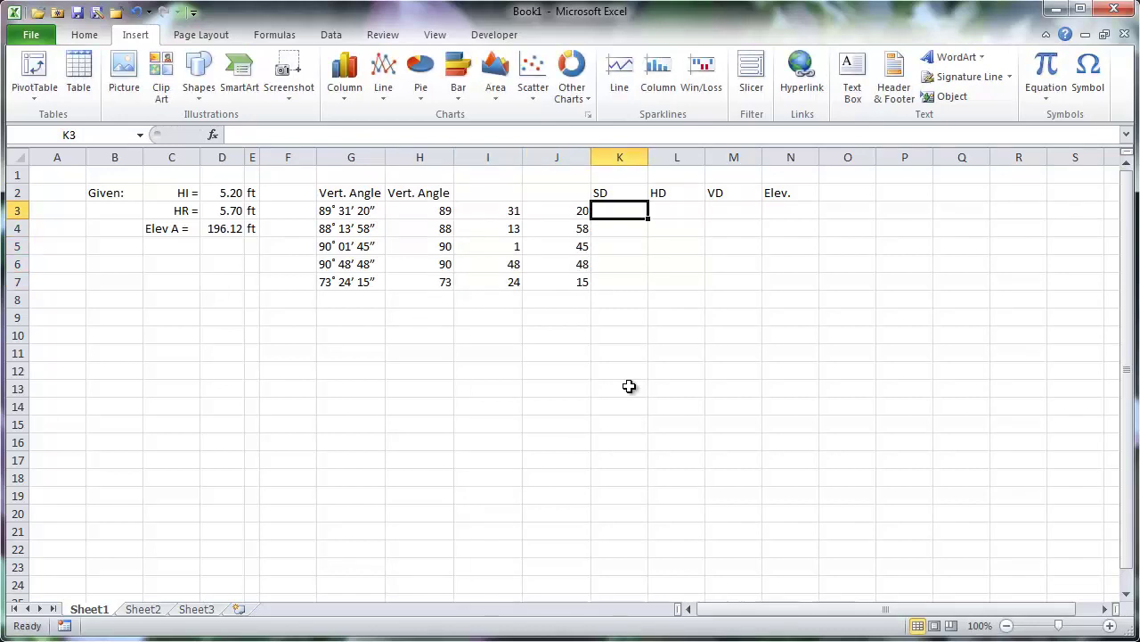
# Merge and center the second Vert. Angle heading across H2:J2.
pyautogui.click(449, 193)
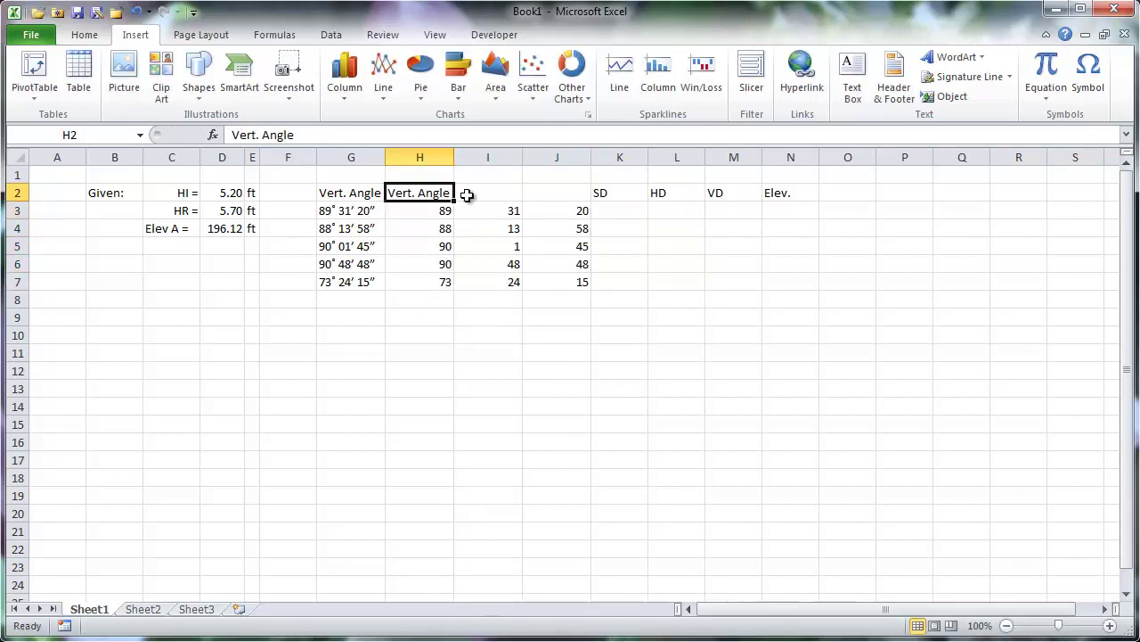
pyautogui.moveTo(467, 196); pyautogui.dragTo(542, 196)
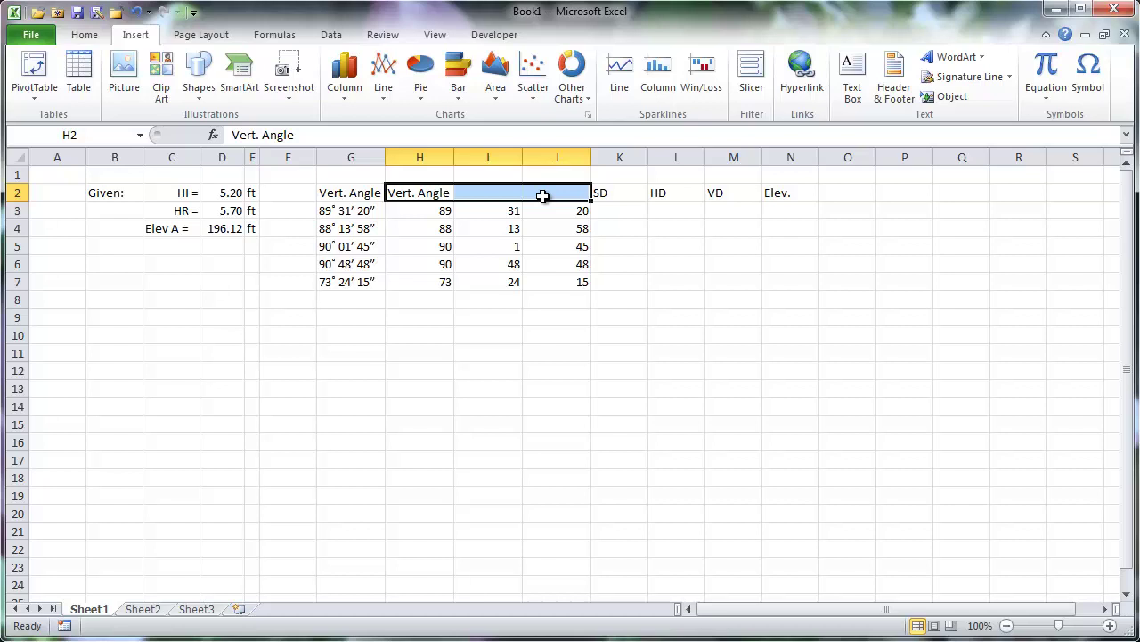
pyautogui.click(87, 34)
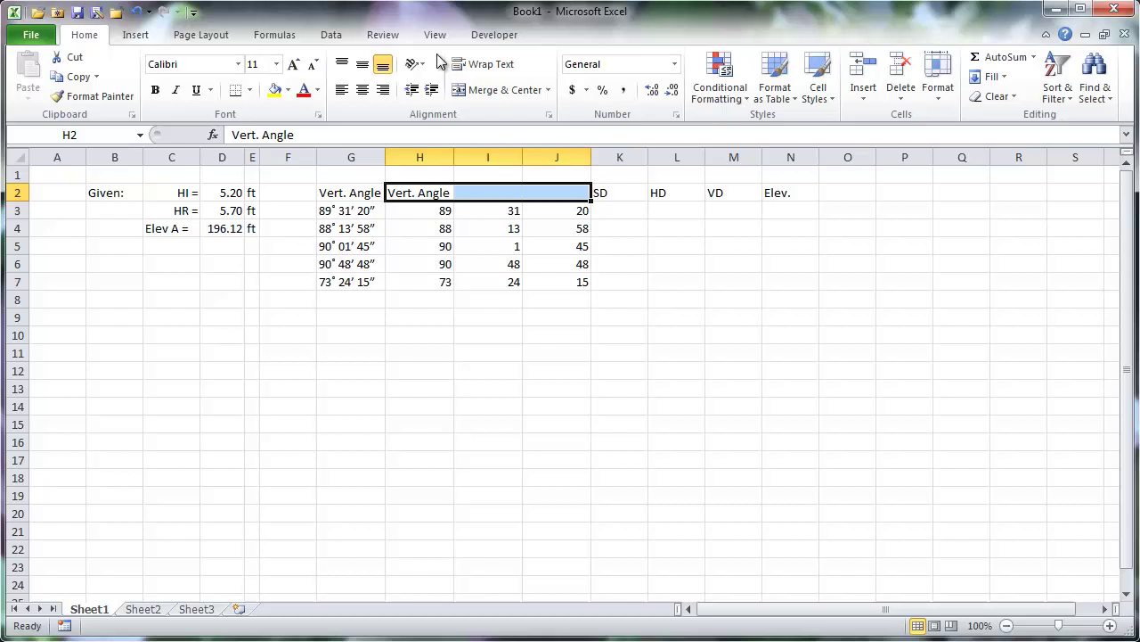
pyautogui.click(491, 90)
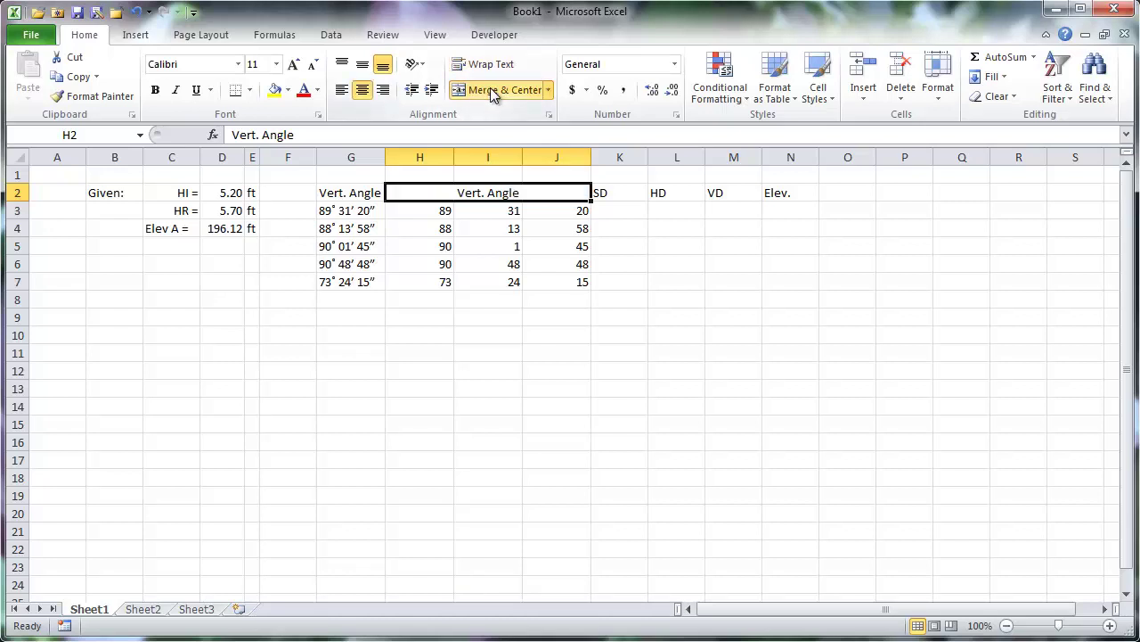
# Fit columns H, I and J to their numbers, widening H slightly so the merged heading fits.
pyautogui.doubleClick(454, 148)
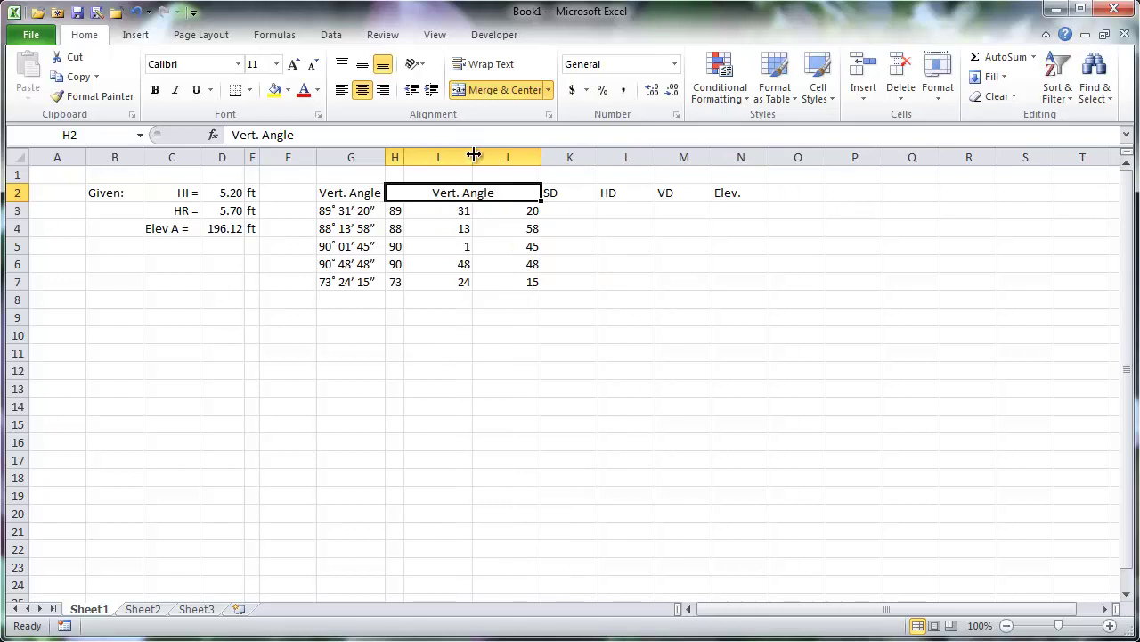
pyautogui.doubleClick(472, 153)
pyautogui.doubleClick(491, 155)
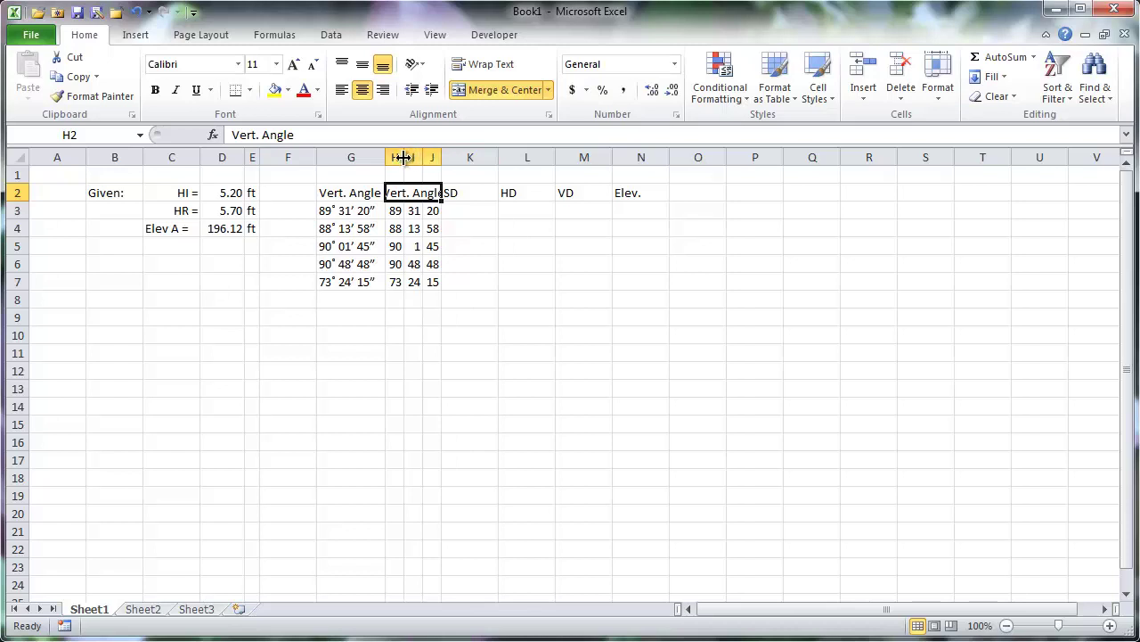
pyautogui.moveTo(403, 154); pyautogui.dragTo(420, 160)
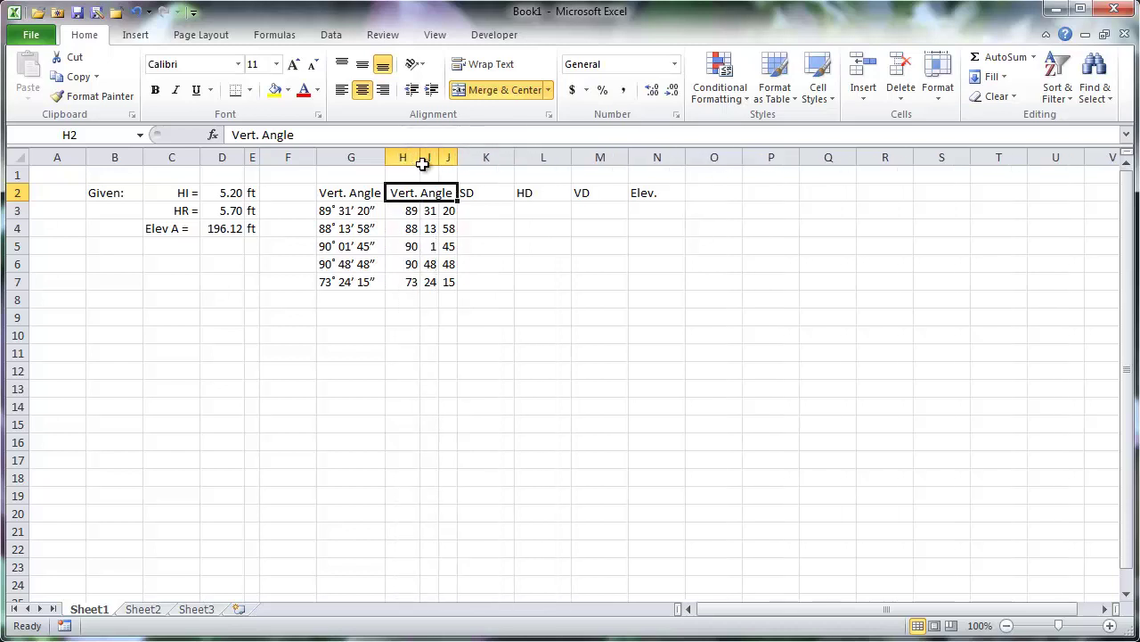
# Insert a new column before the SD column and widen it for the decimal angles.
pyautogui.click(464, 157)
pyautogui.rightClick(464, 159)
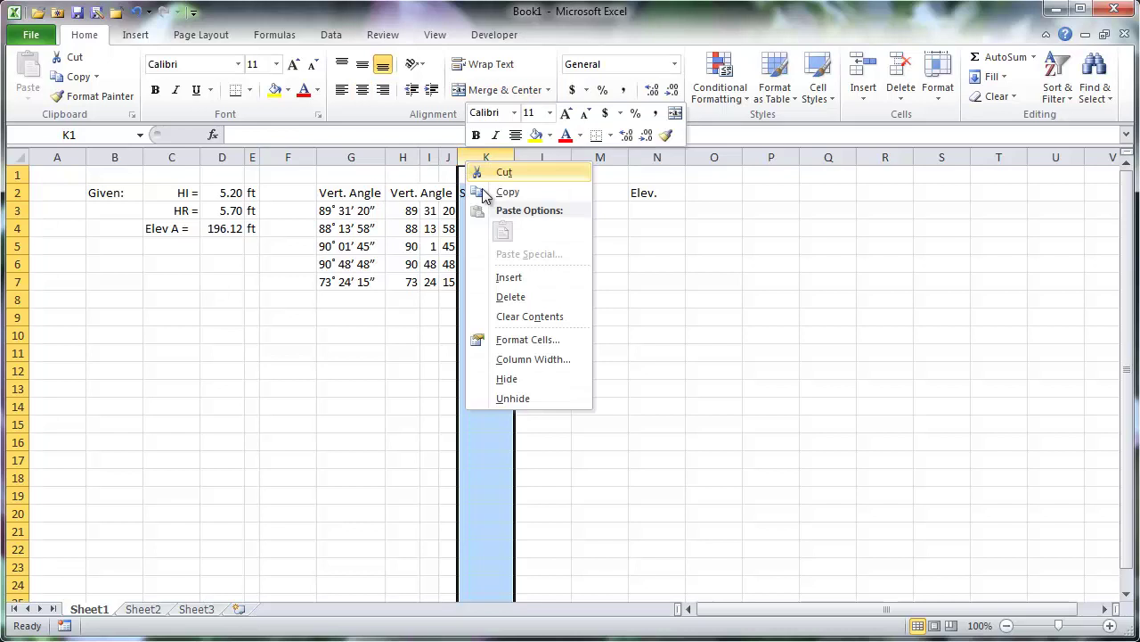
pyautogui.click(526, 276)
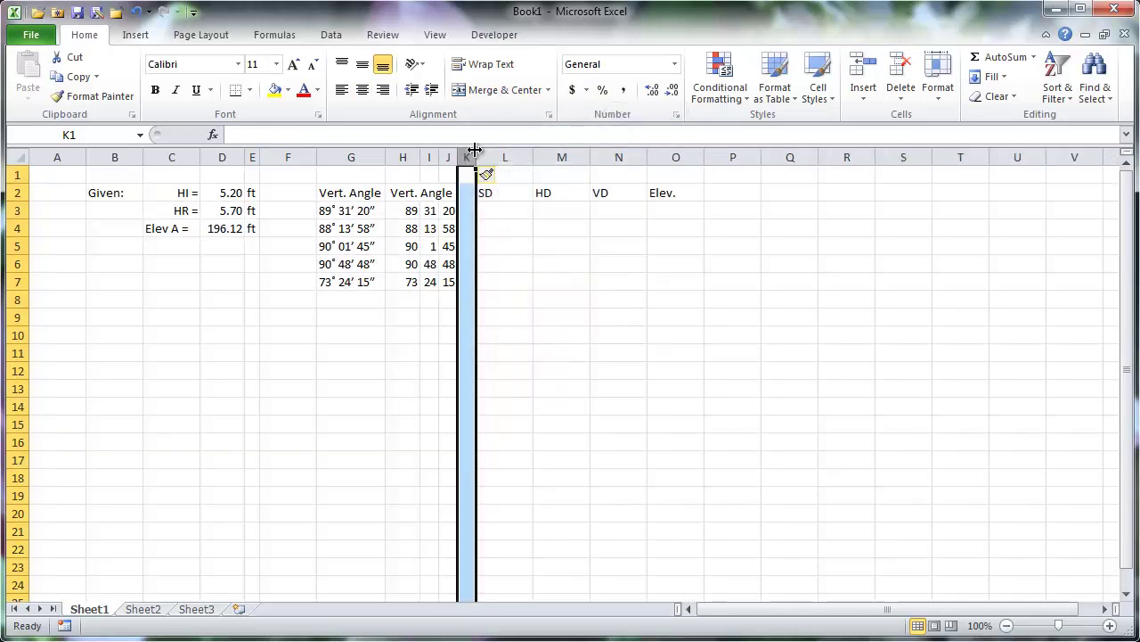
pyautogui.moveTo(475, 153); pyautogui.dragTo(527, 167)
# Enter the heading VA Decimal Deg. in K2 and fit column K to its width.
pyautogui.click(501, 193)
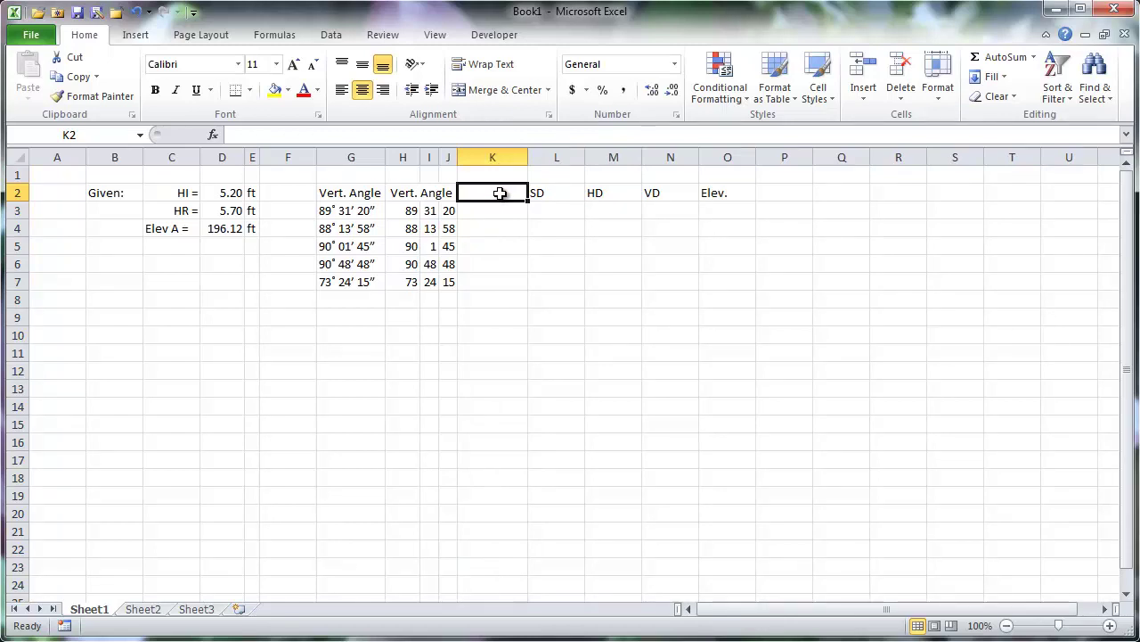
pyautogui.write('VA')
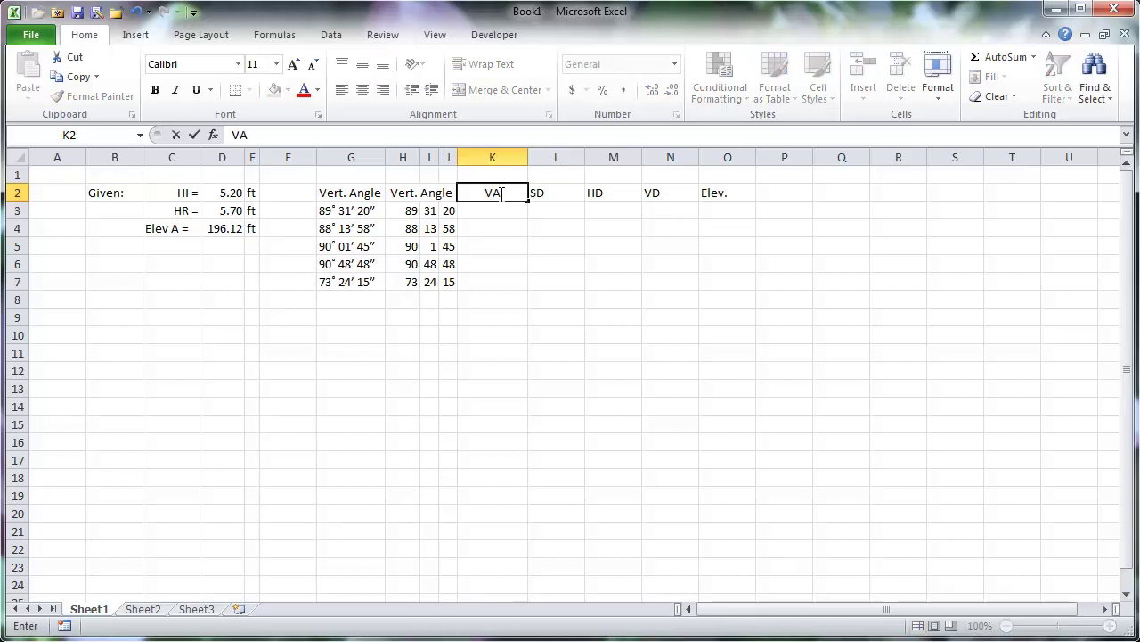
pyautogui.write(' Decimal Deg')
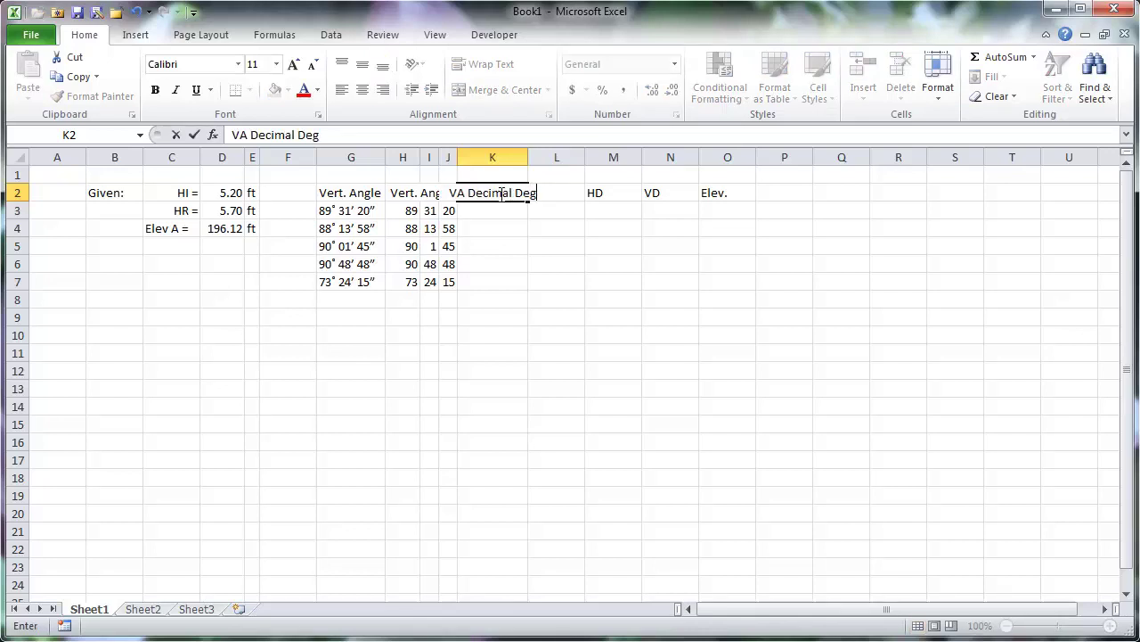
pyautogui.write('.')
pyautogui.press('Return')
pyautogui.doubleClick(528, 157)
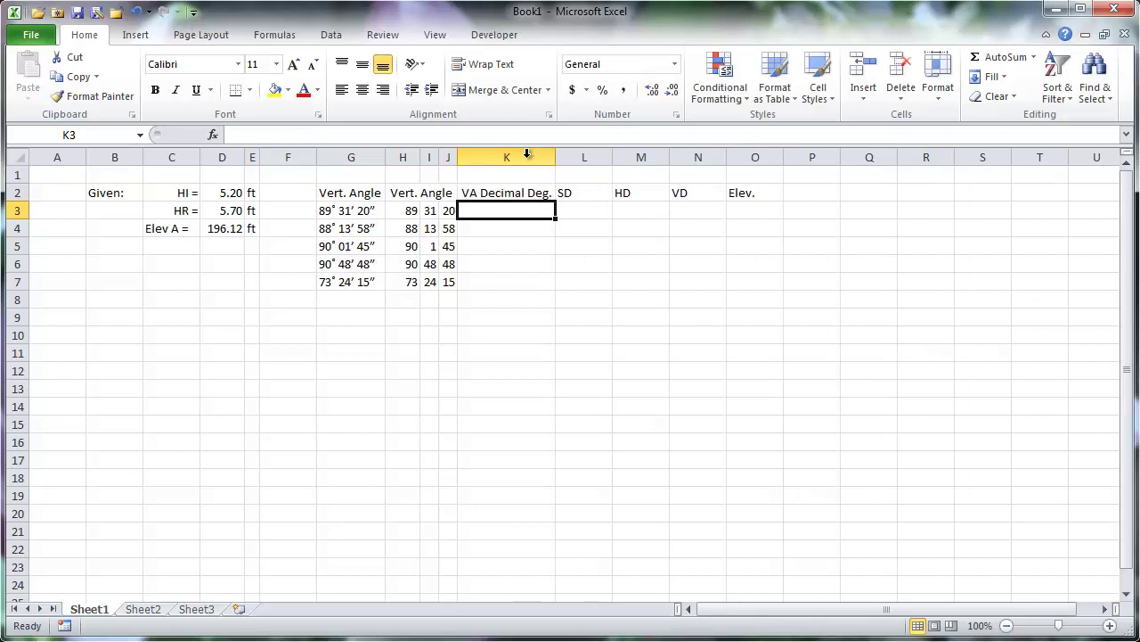
# Convert the first angle to decimal degrees in K3 with the formula =H3+(I3/60)+(J3/60/60).
pyautogui.write('=')
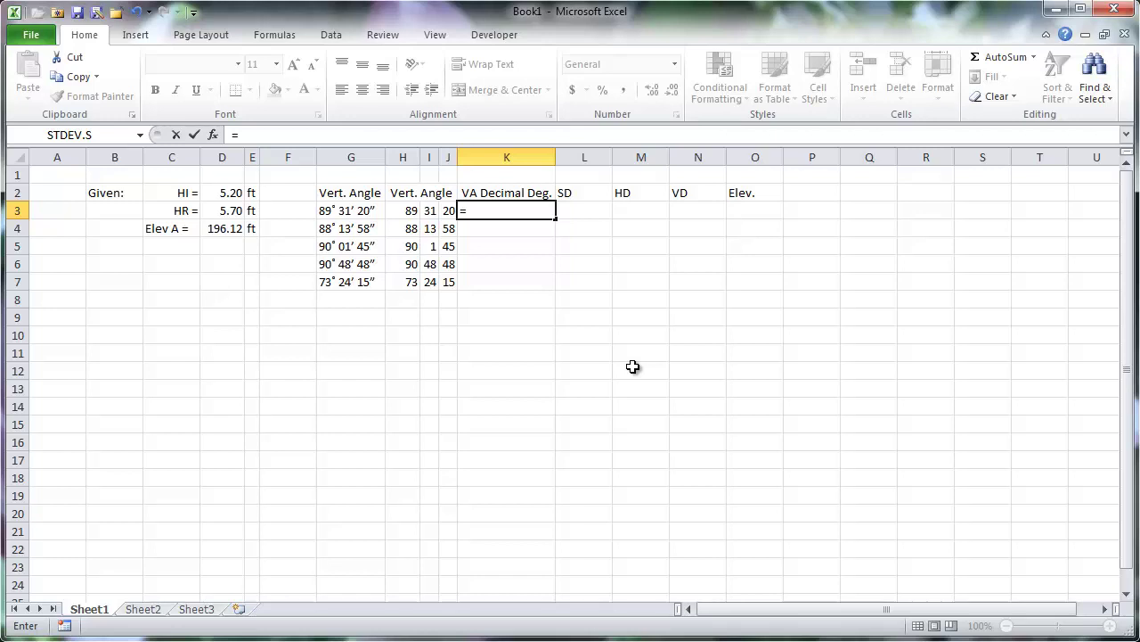
pyautogui.click(405, 211)
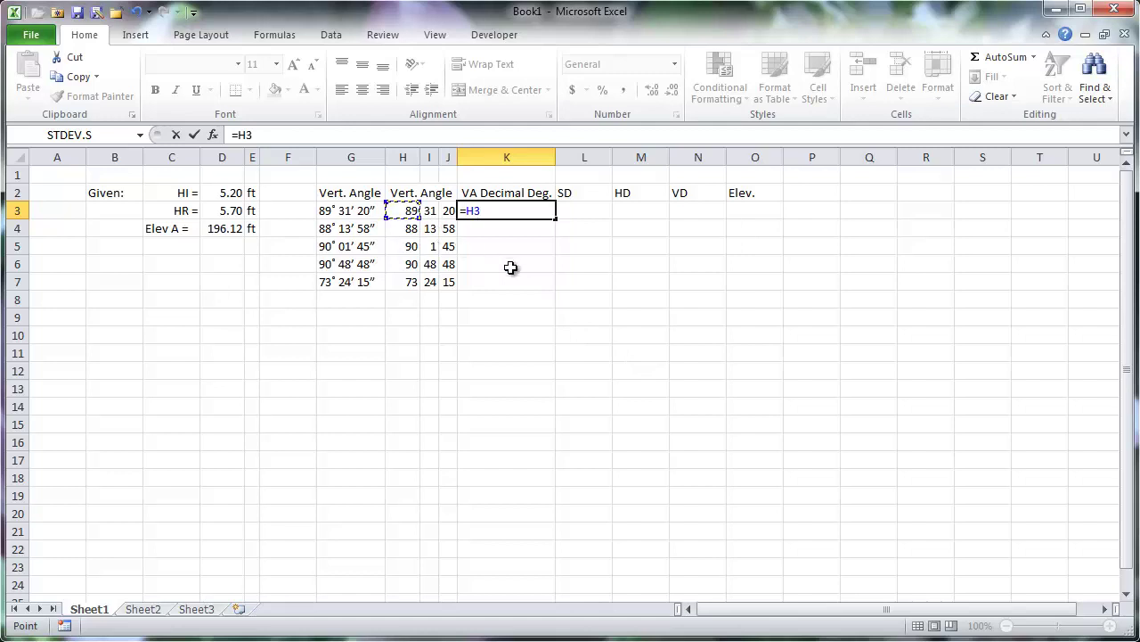
pyautogui.write('+')
pyautogui.click(431, 211)
pyautogui.press('F2')
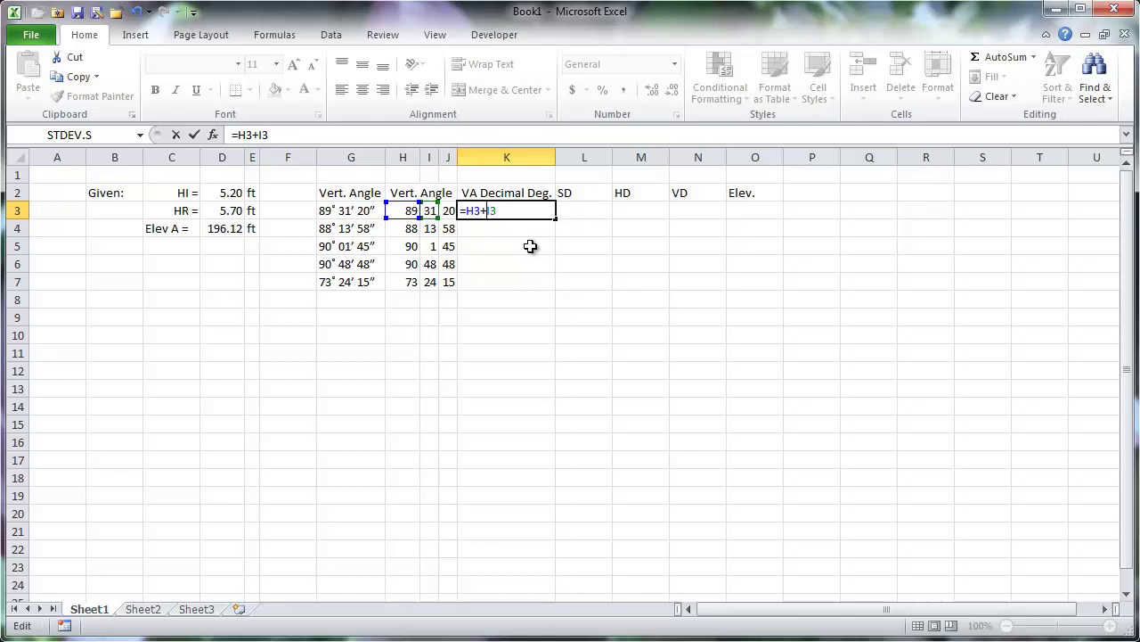
pyautogui.write('(I3')
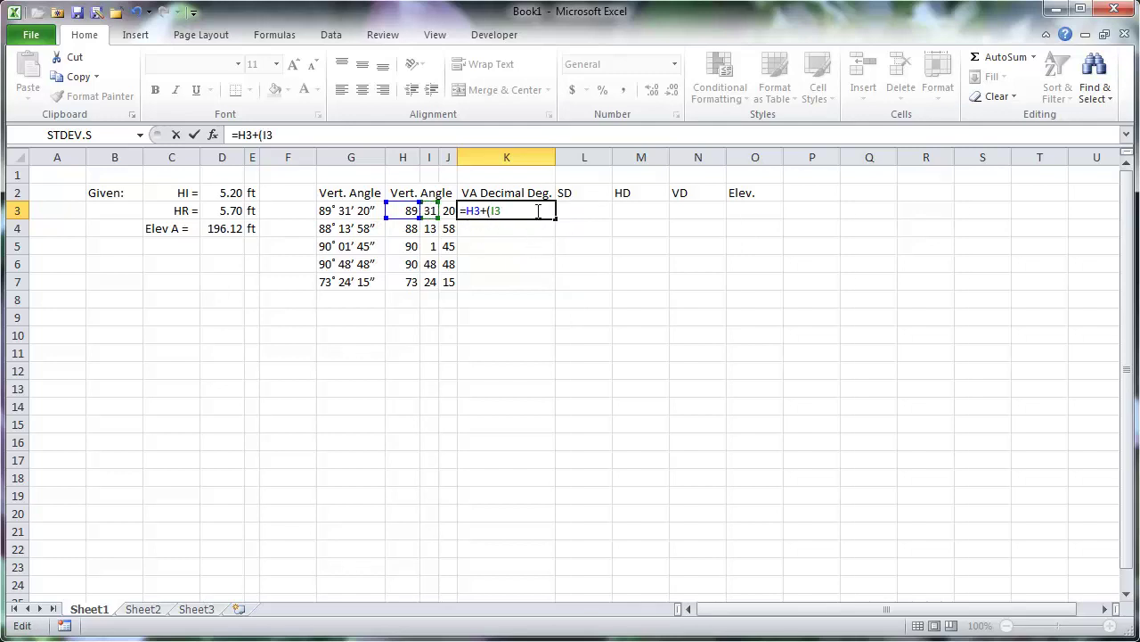
pyautogui.write('/60)+(')
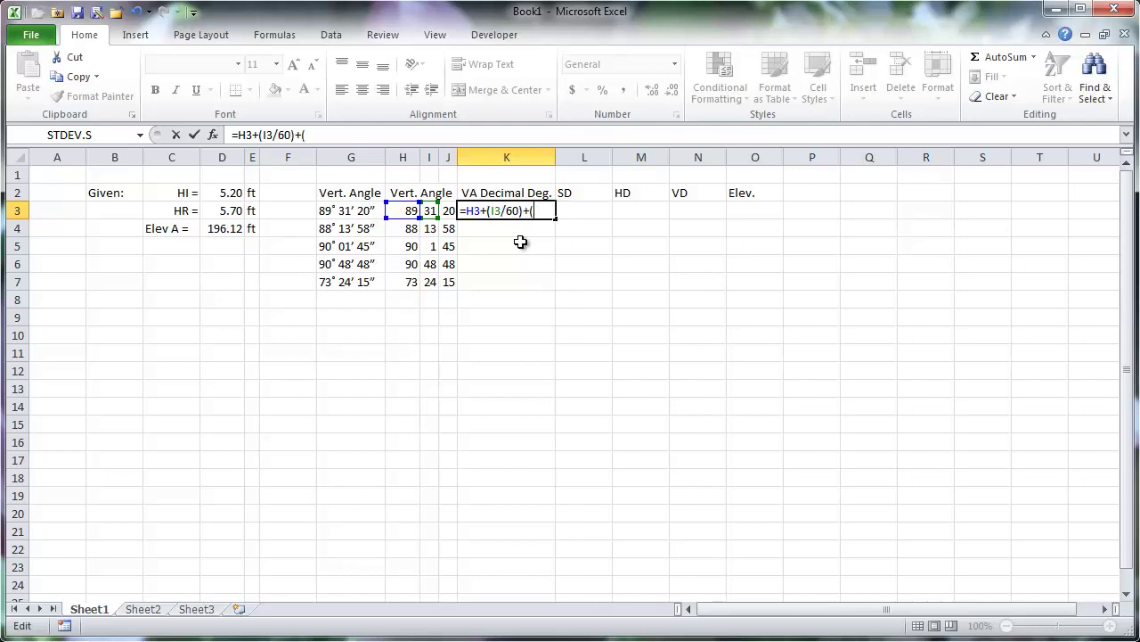
pyautogui.click(452, 214)
pyautogui.write('/')
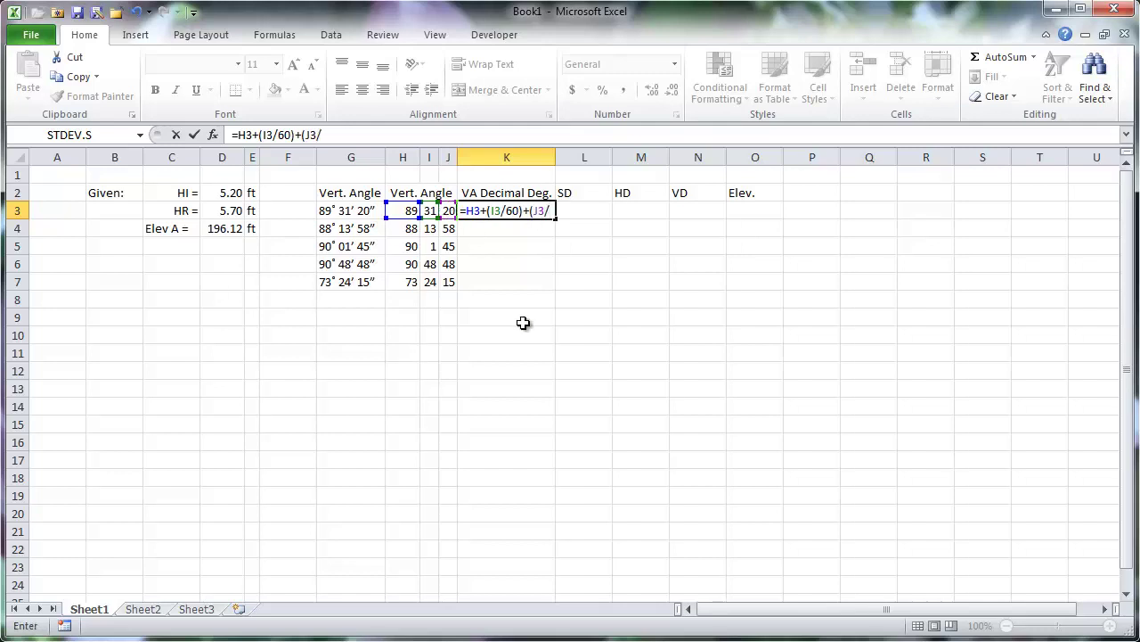
pyautogui.write('60/60)')
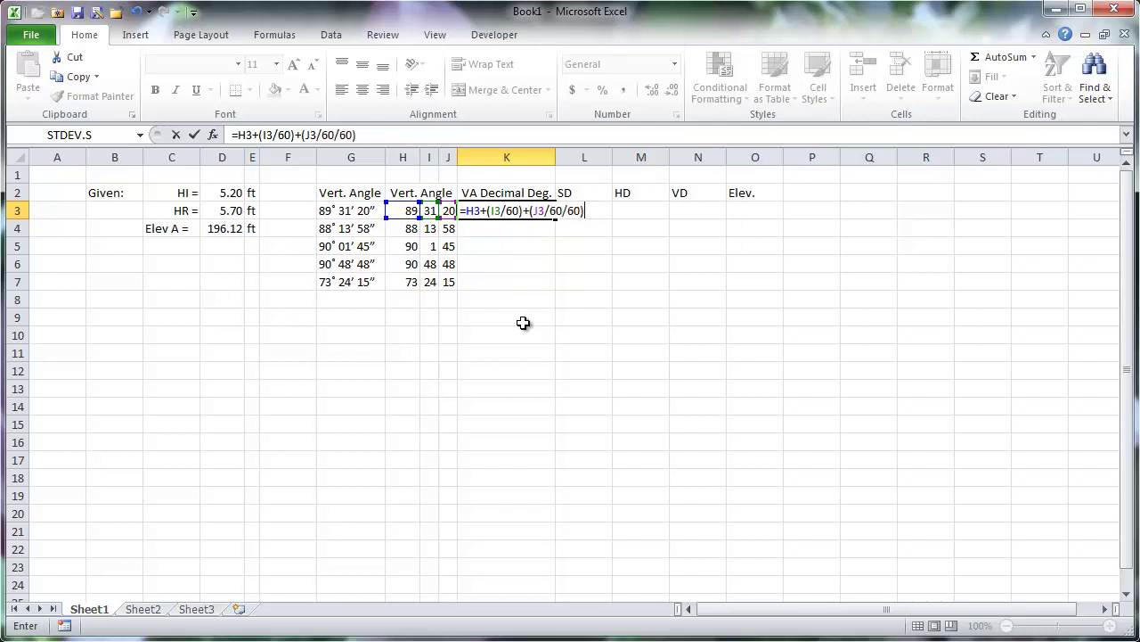
pyautogui.press('Return')
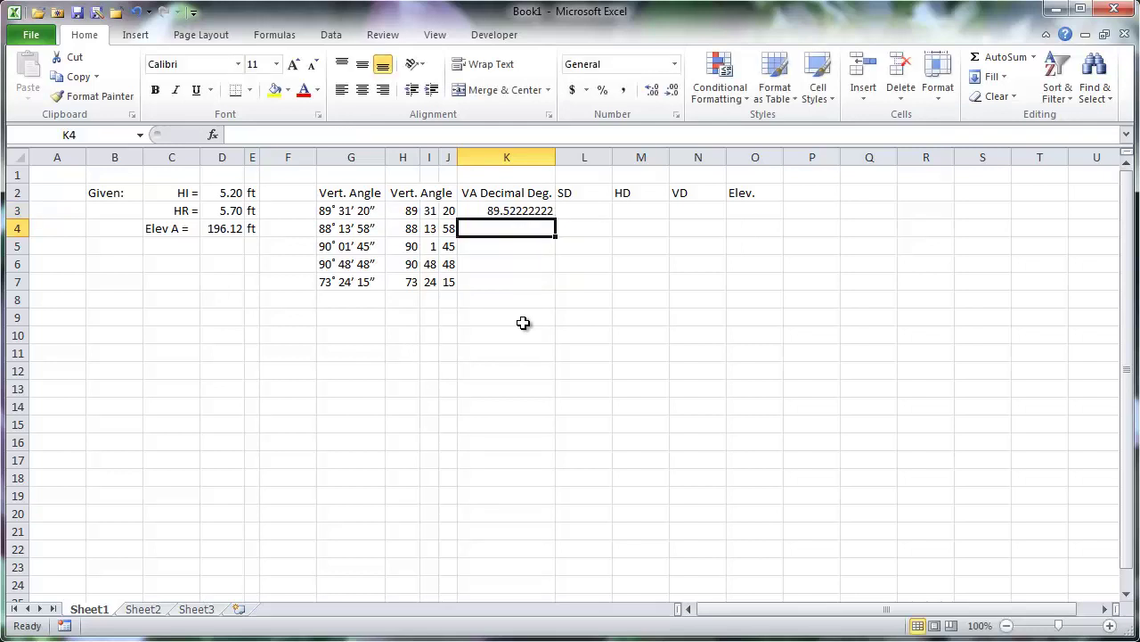
# Simplify the seconds term of the K3 formula so that it reads =H3+(I3/60)+(J3/3600).
pyautogui.click(529, 210)
pyautogui.click(391, 134)
pyautogui.moveTo(322, 134); pyautogui.dragTo(489, 136)
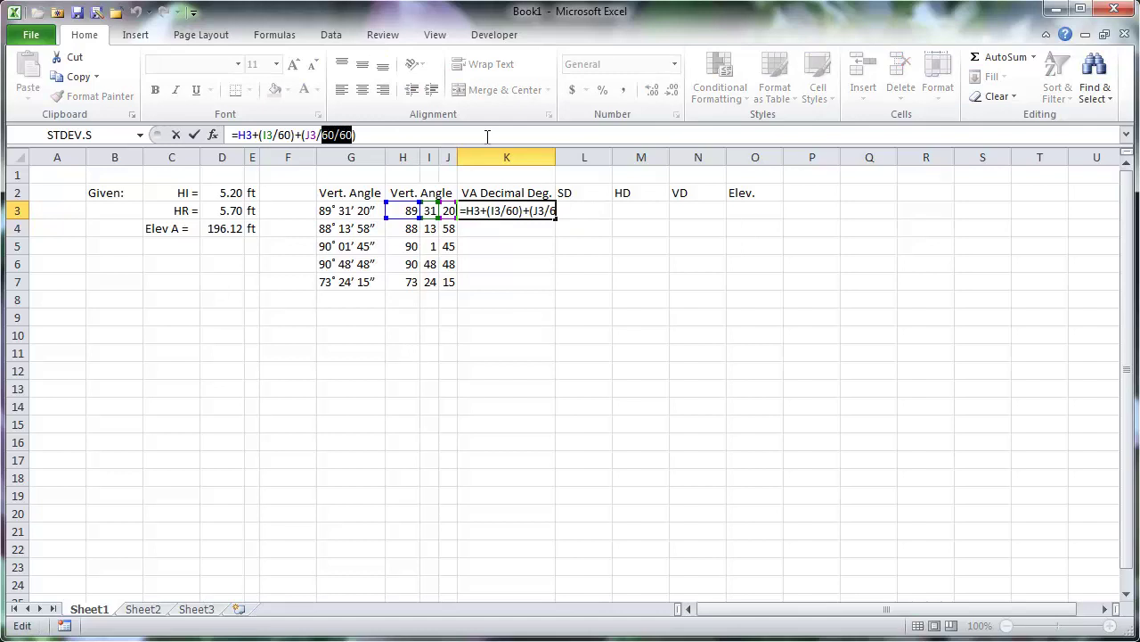
pyautogui.write('3600)')
pyautogui.press('Return')
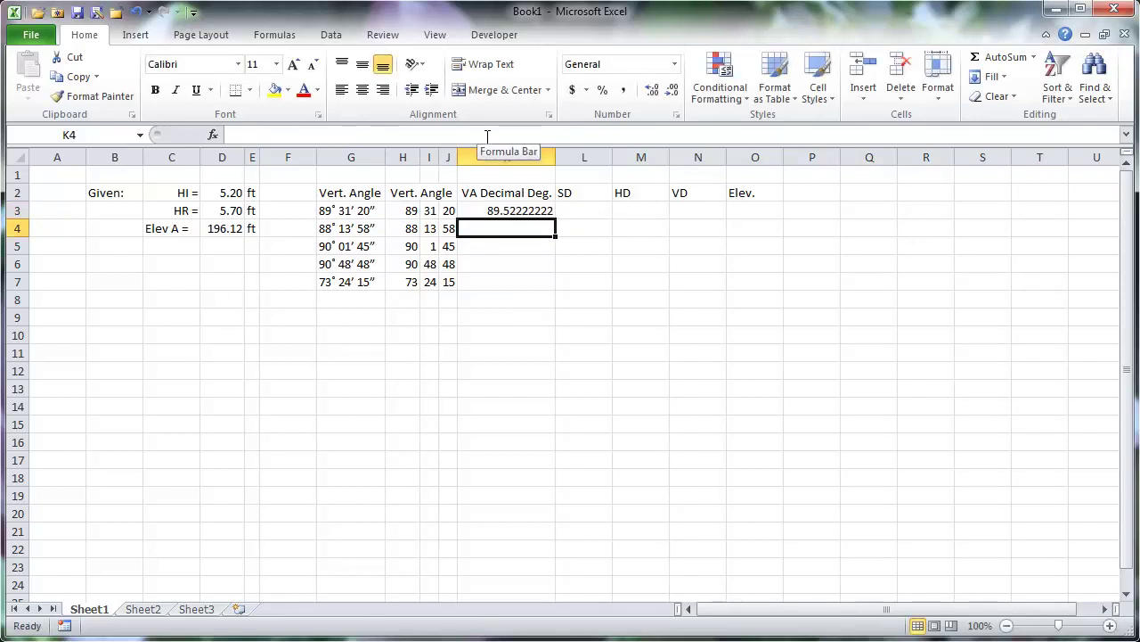
# Fill the decimal-degree formula from K3 down through K7.
pyautogui.click(524, 210)
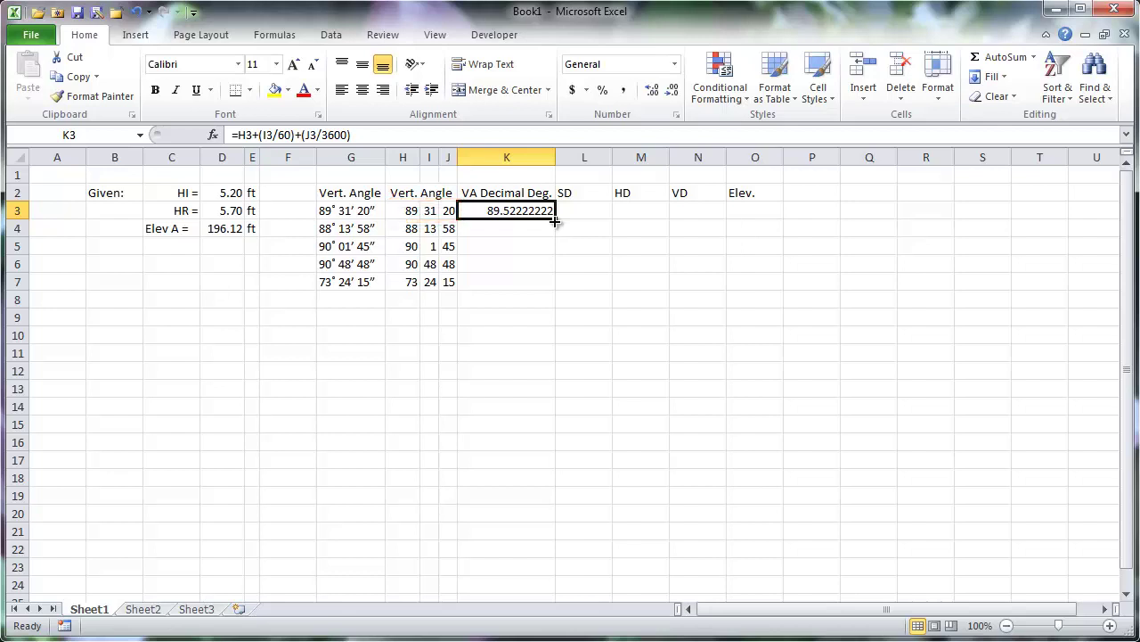
pyautogui.moveTo(554, 220); pyautogui.dragTo(556, 283)
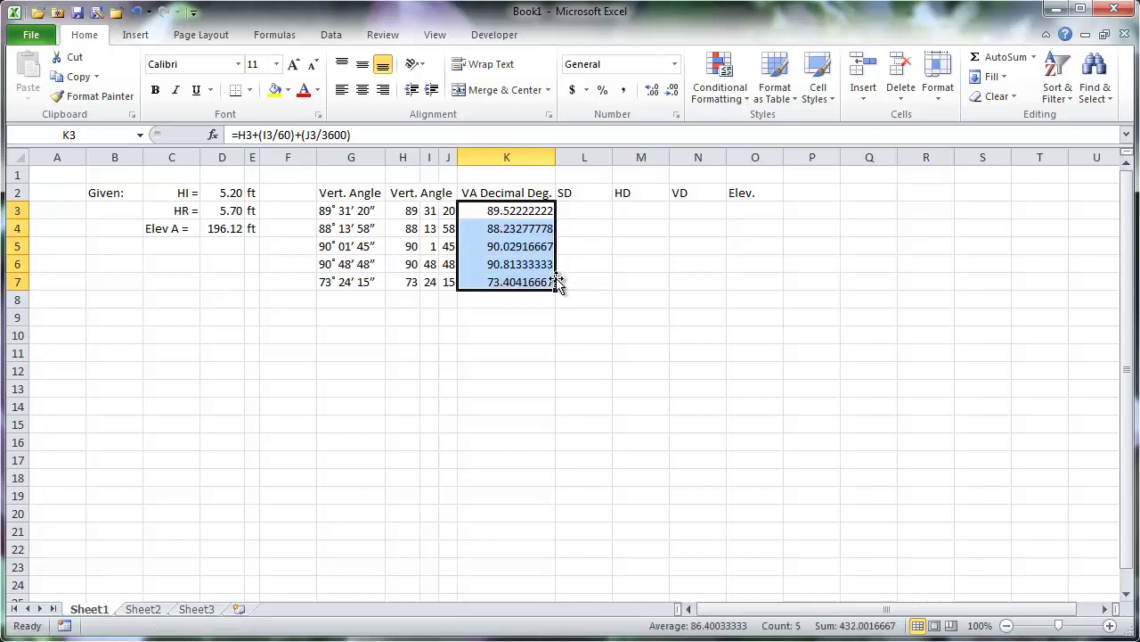
pyautogui.click(588, 297)
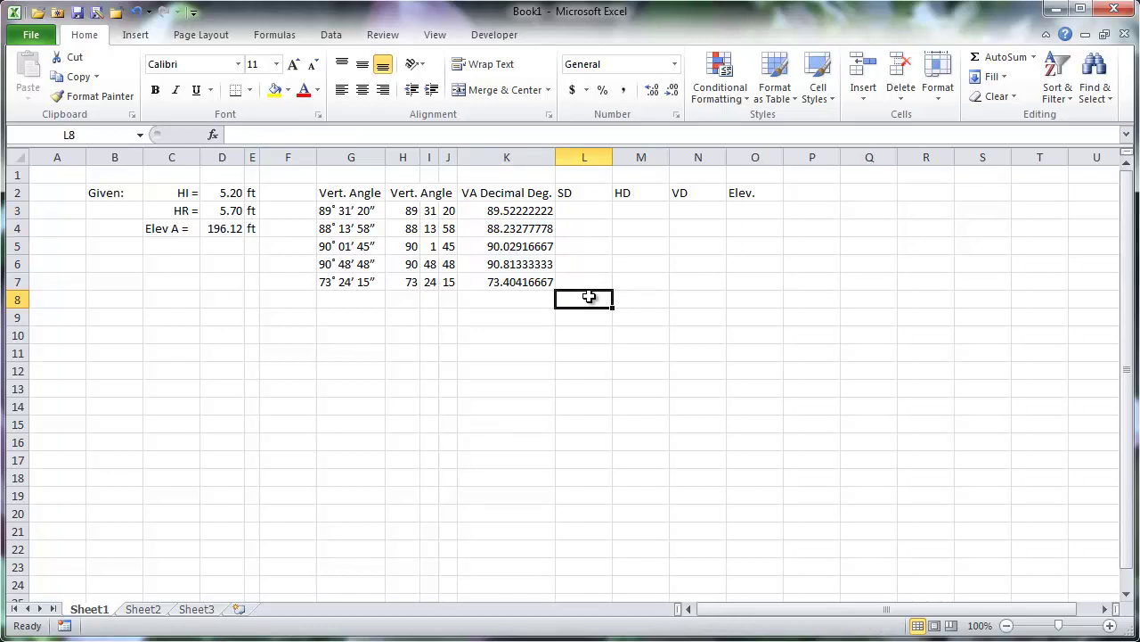
# Format the decimal angles in K3:K7 to three decimal places.
pyautogui.moveTo(492, 208); pyautogui.dragTo(522, 283)
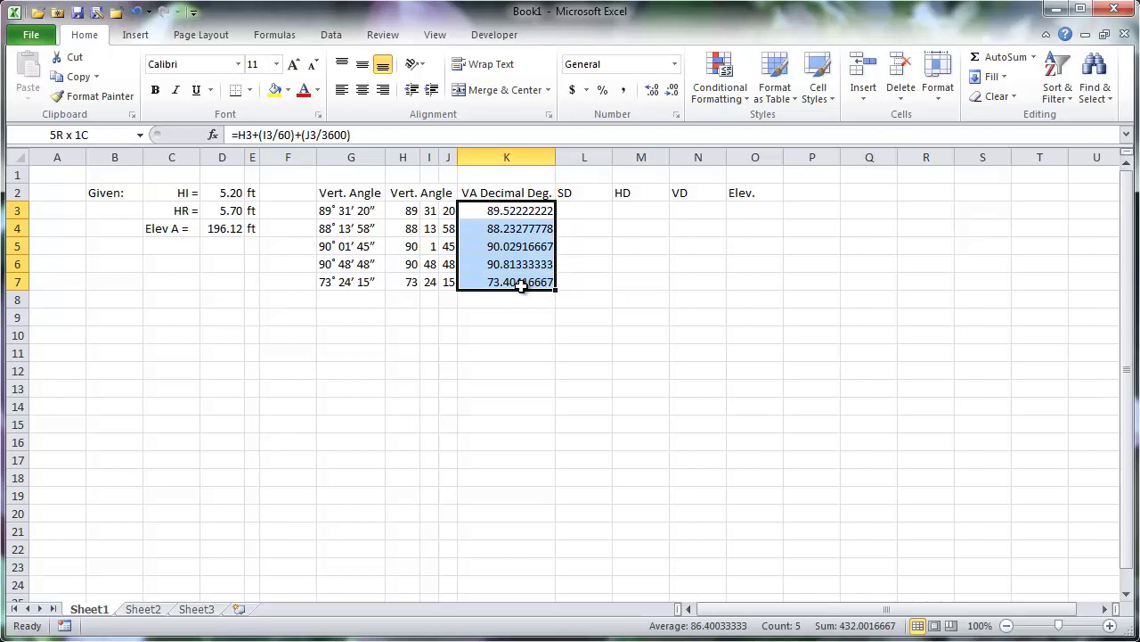
pyautogui.click(672, 92)
pyautogui.click(672, 93)
pyautogui.click(672, 93)
pyautogui.click(672, 92)
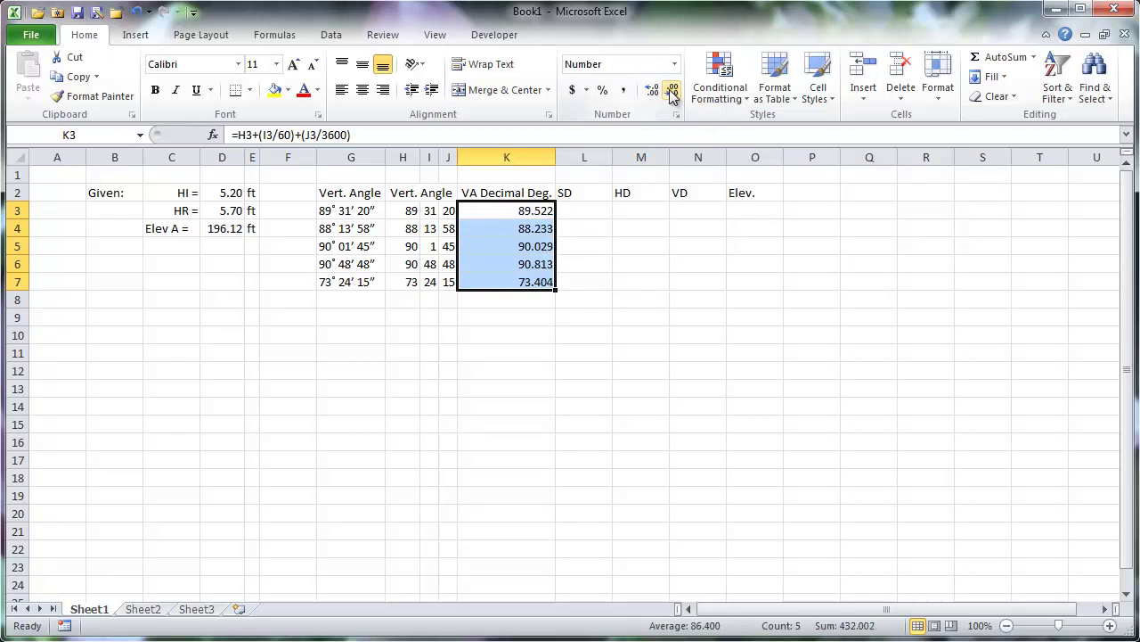
# Enter the slope distance 421.28 in L3 and extend the L2 heading to SD (ft).
pyautogui.click(587, 211)
pyautogui.write('421.28')
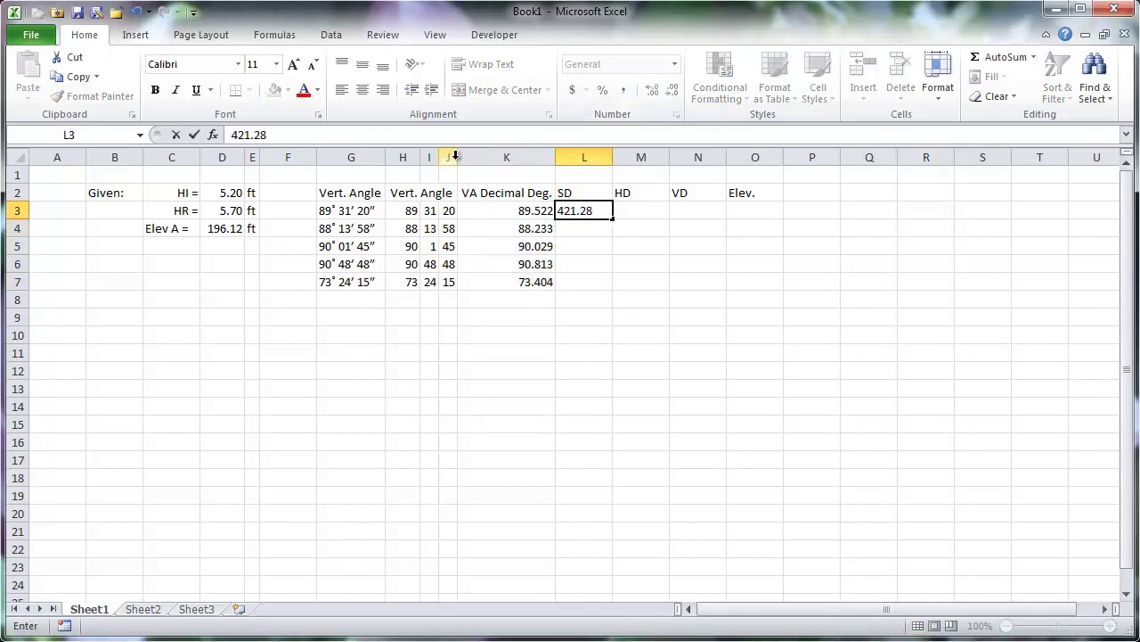
pyautogui.click(585, 192)
pyautogui.click(416, 135)
pyautogui.write('(ft)')
pyautogui.press('Return')
pyautogui.press('Return')
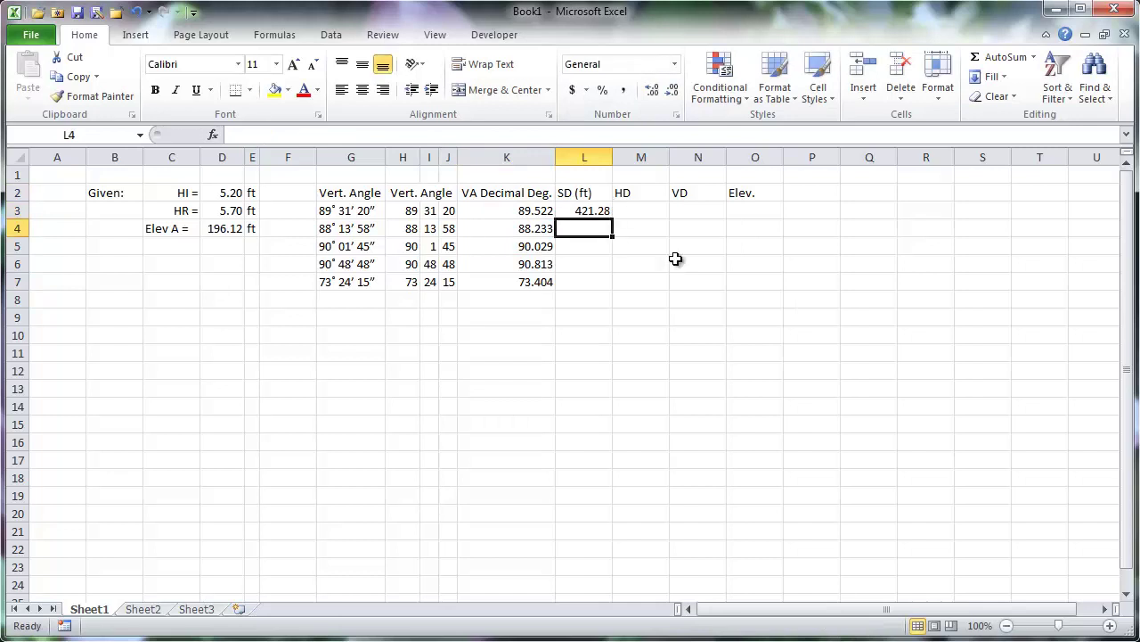
# Enter the remaining slope distances in L4:L7: 222.22, 201.03, 132.57 and 74.73.
pyautogui.write('222.22')
pyautogui.press('Return')
pyautogui.write('201.03')
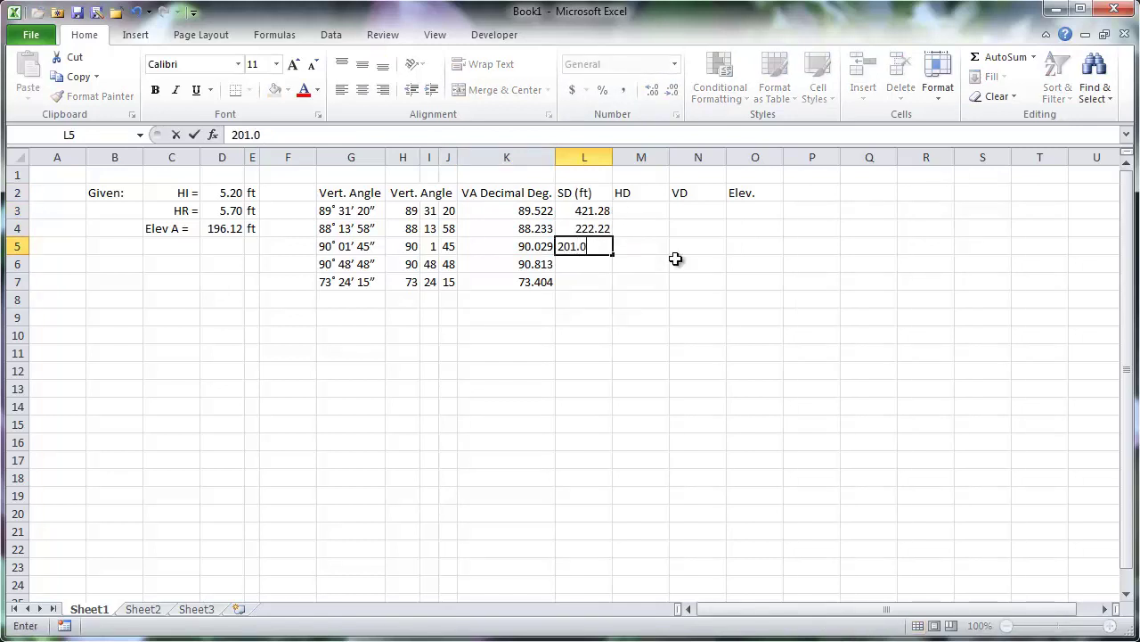
pyautogui.press('Return')
pyautogui.write('132.57')
pyautogui.press('Return')
pyautogui.write('74.73')
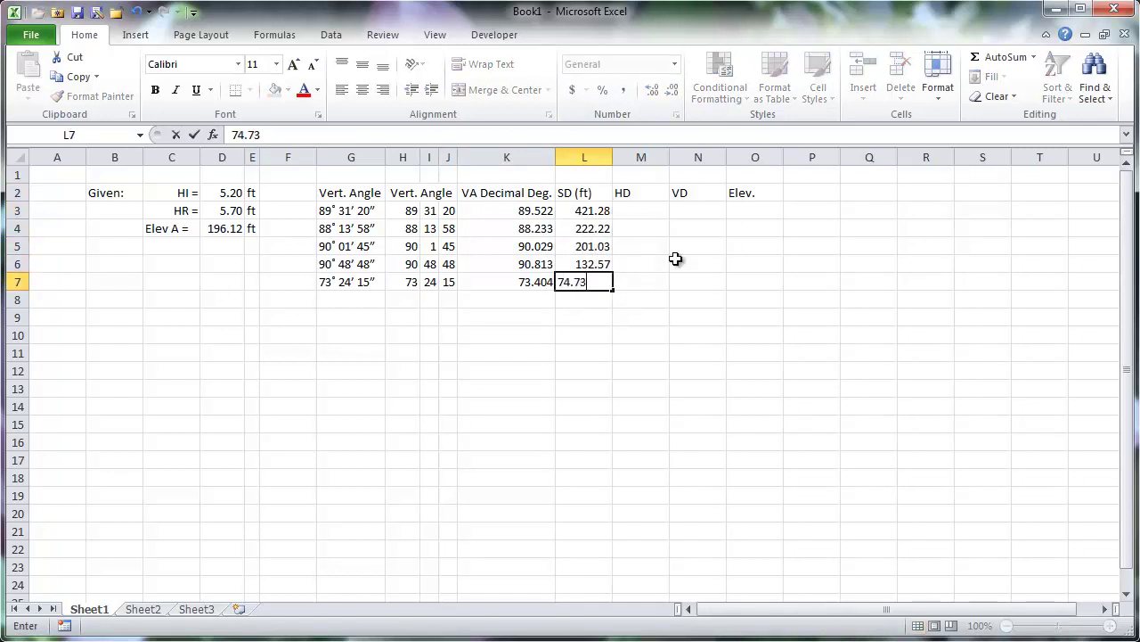
pyautogui.press('Return')
# Add the foot unit to the headings in M2 and N2, making them HD (ft) and VD (ft).
pyautogui.click(642, 192)
pyautogui.click(564, 132)
pyautogui.write('(ft')
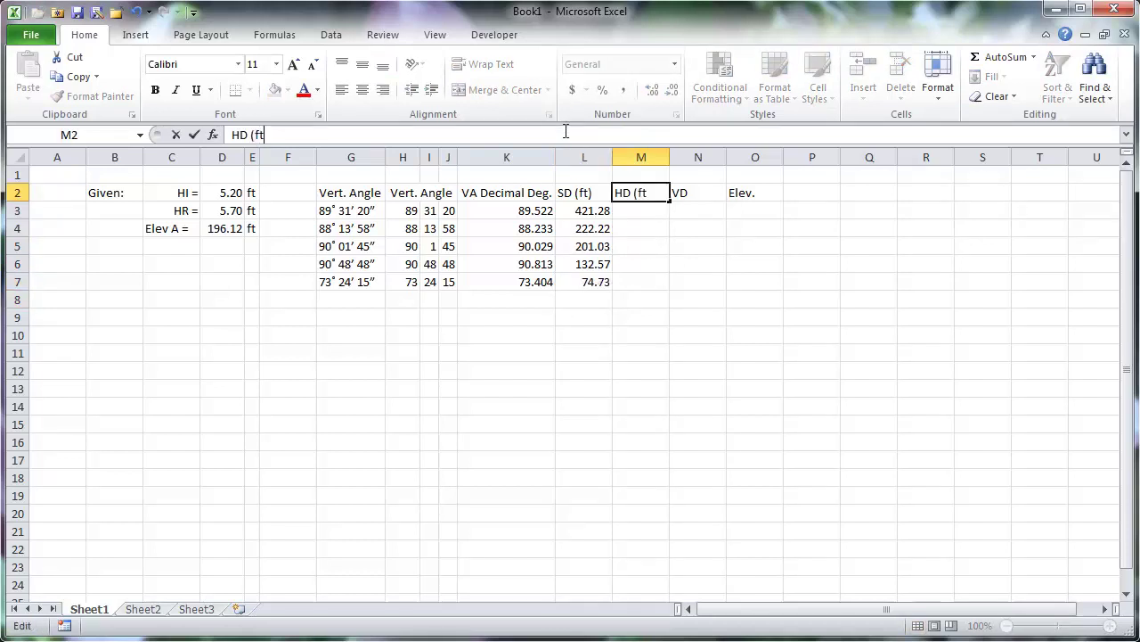
pyautogui.write(')')
pyautogui.press('Tab')
pyautogui.click(537, 133)
pyautogui.write('(ft)')
pyautogui.press('Return')
# Calculate the horizontal distance in M3 with =L3*SIN(RADIANS(K3)) and fill the formula down to M7.
pyautogui.click(650, 209)
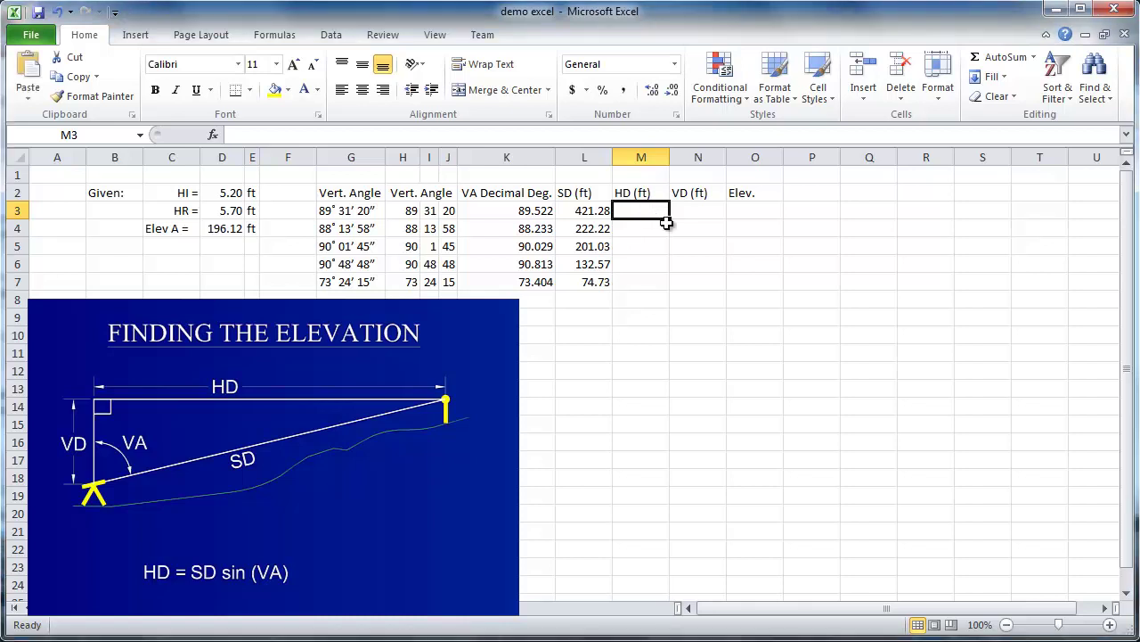
pyautogui.write('=')
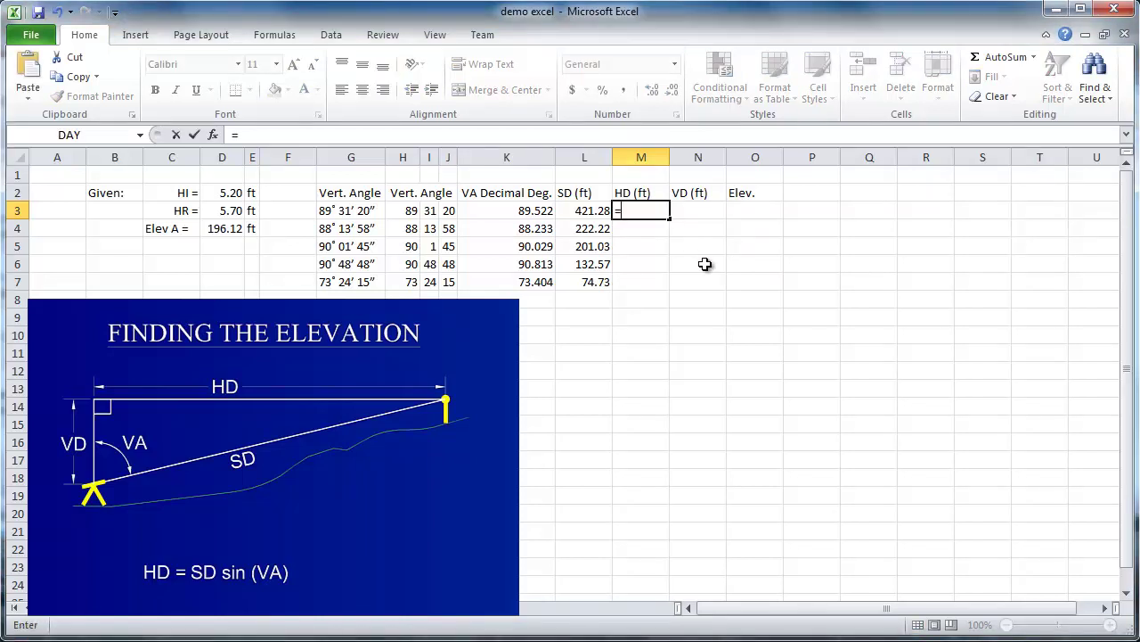
pyautogui.click(607, 215)
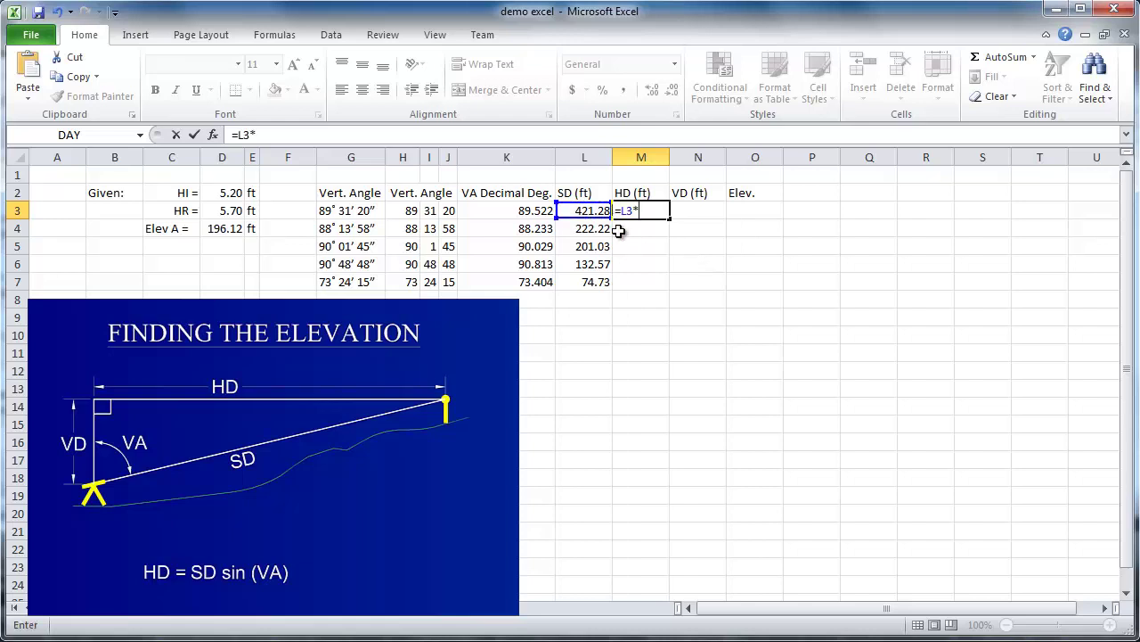
pyautogui.write('*sin')
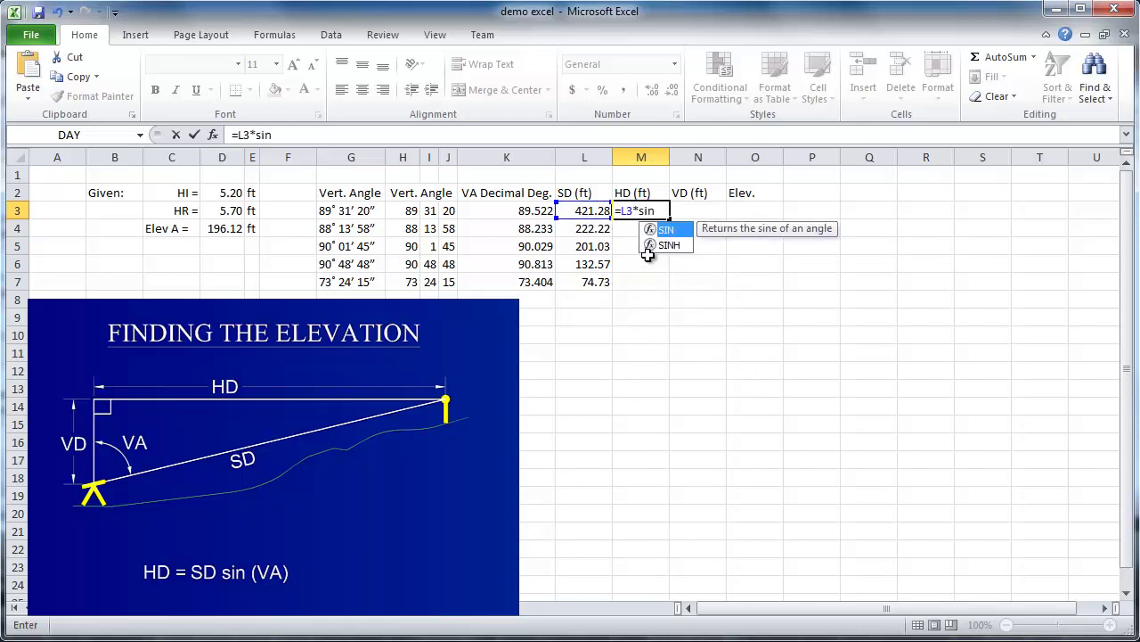
pyautogui.write('(')
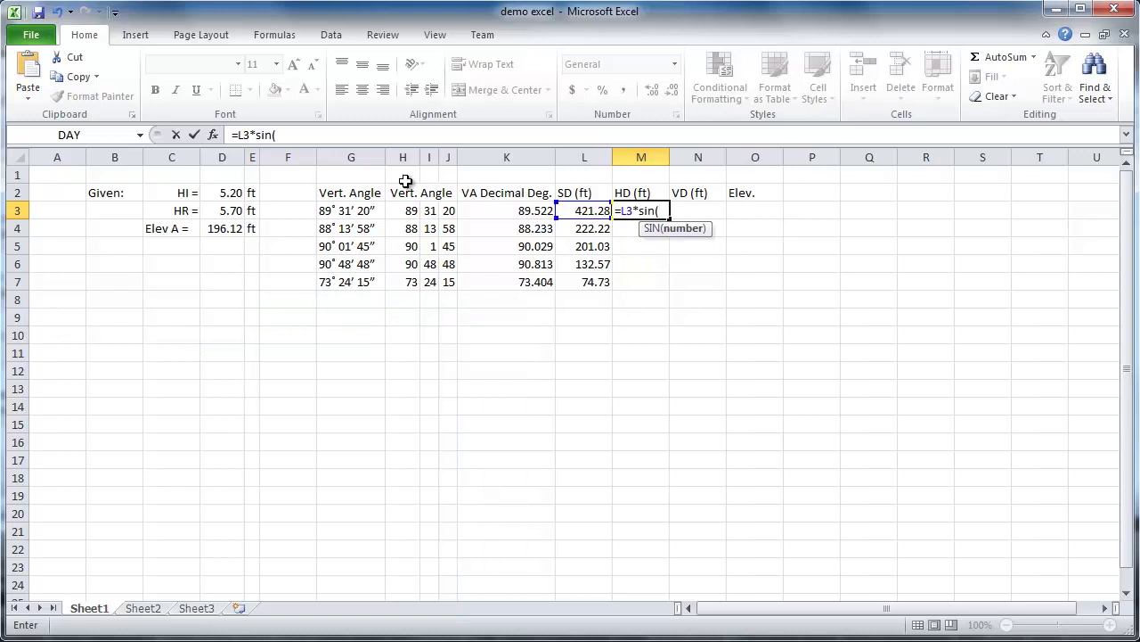
pyautogui.click(213, 138)
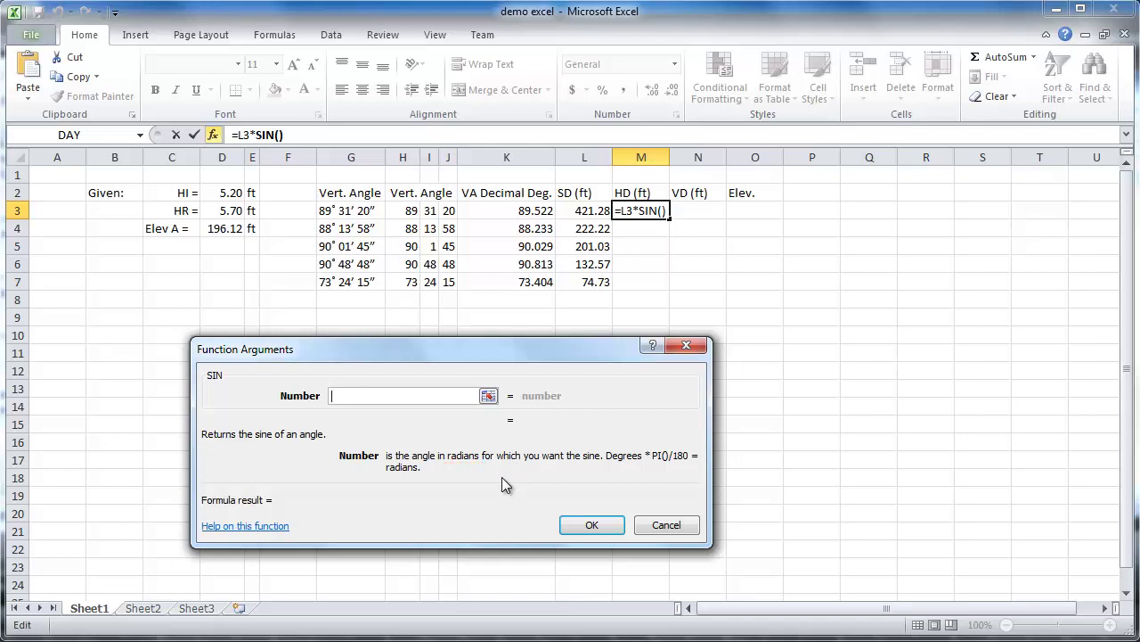
pyautogui.write('radians')
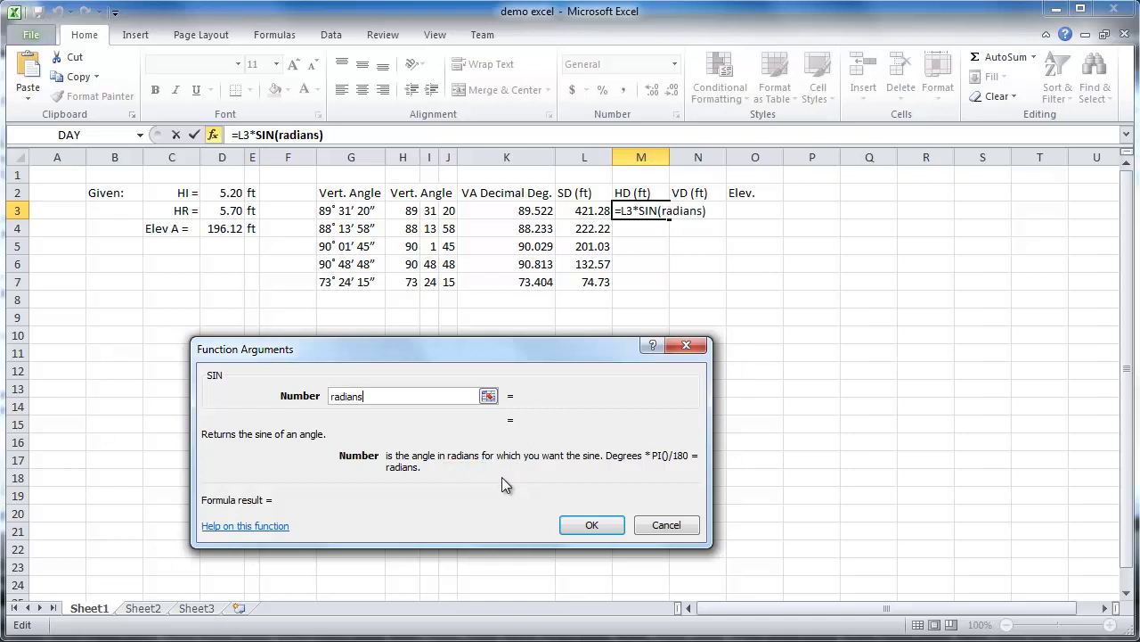
pyautogui.write('(')
pyautogui.click(509, 210)
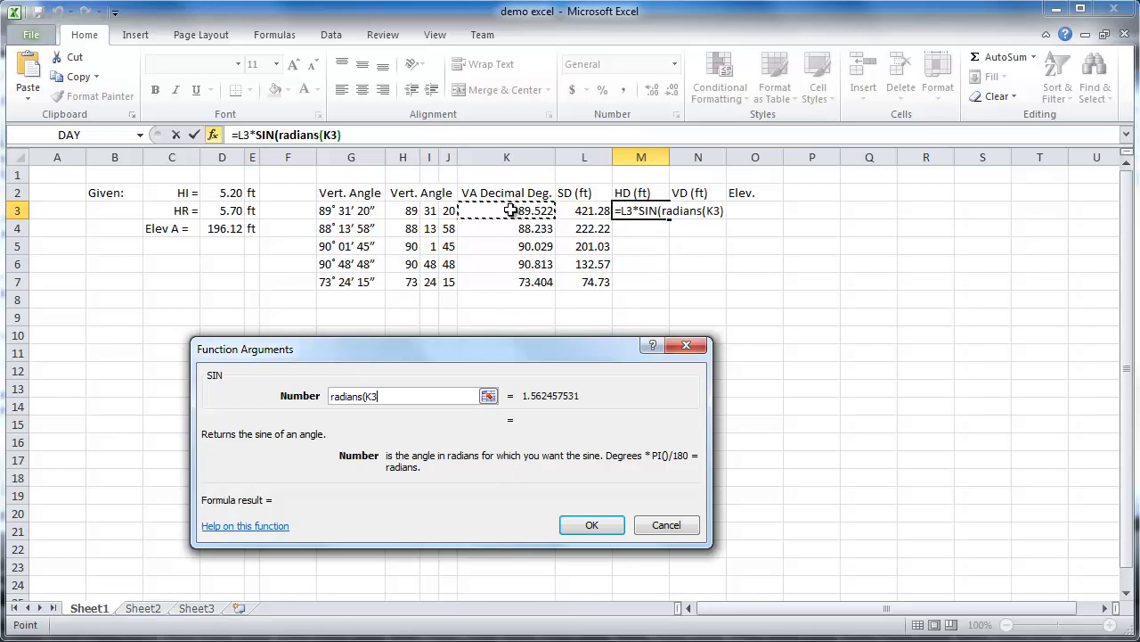
pyautogui.write(')')
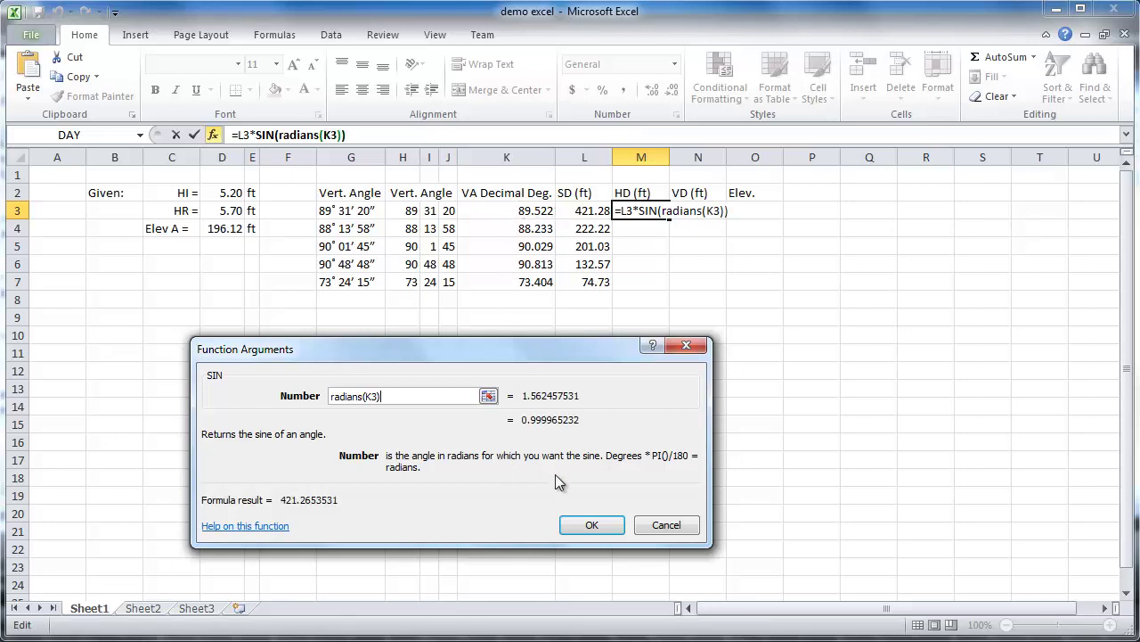
pyautogui.click(590, 527)
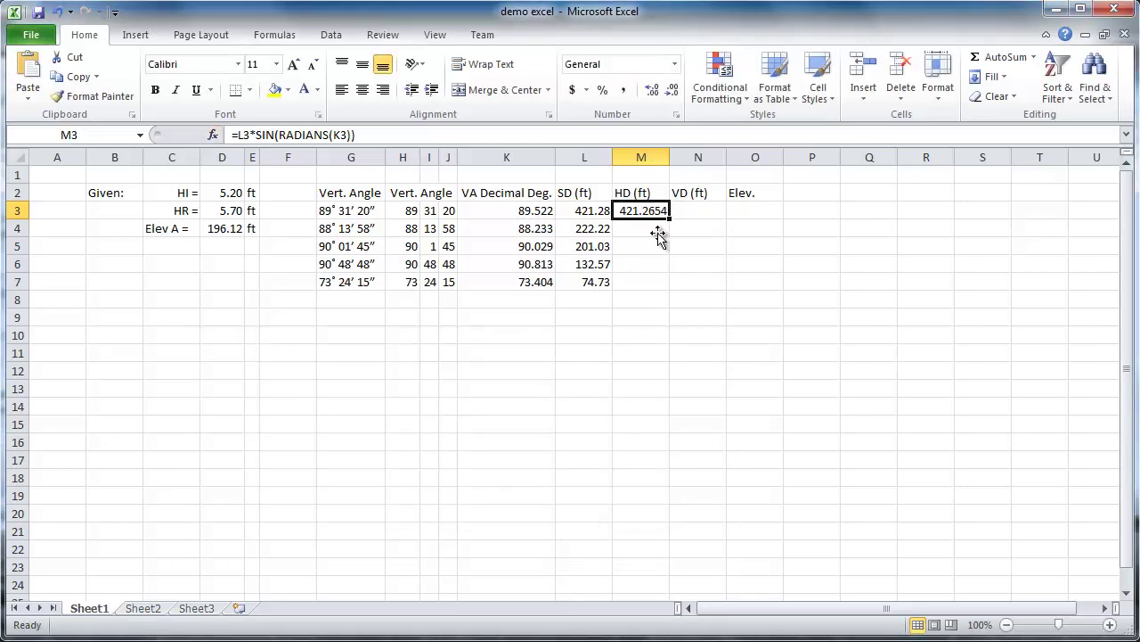
pyautogui.doubleClick(669, 223)
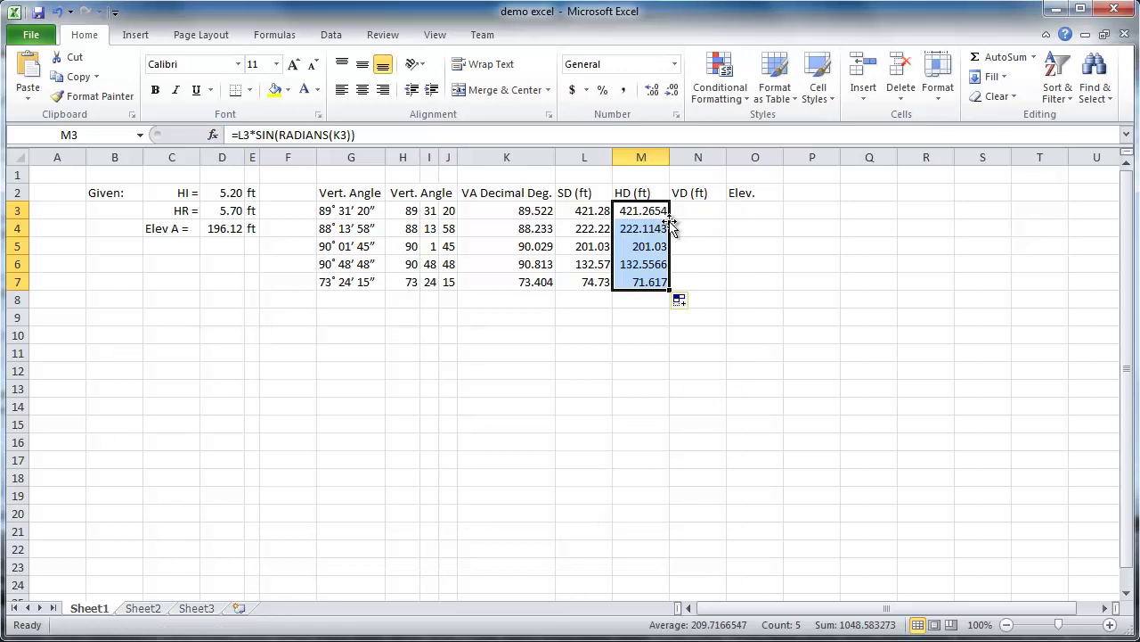
# Calculate the vertical distance in N3 with =L3*COS(RADIANS(K3)) and fill the formula down to N7.
pyautogui.click(687, 212)
pyautogui.write('=')
pyautogui.click(598, 212)
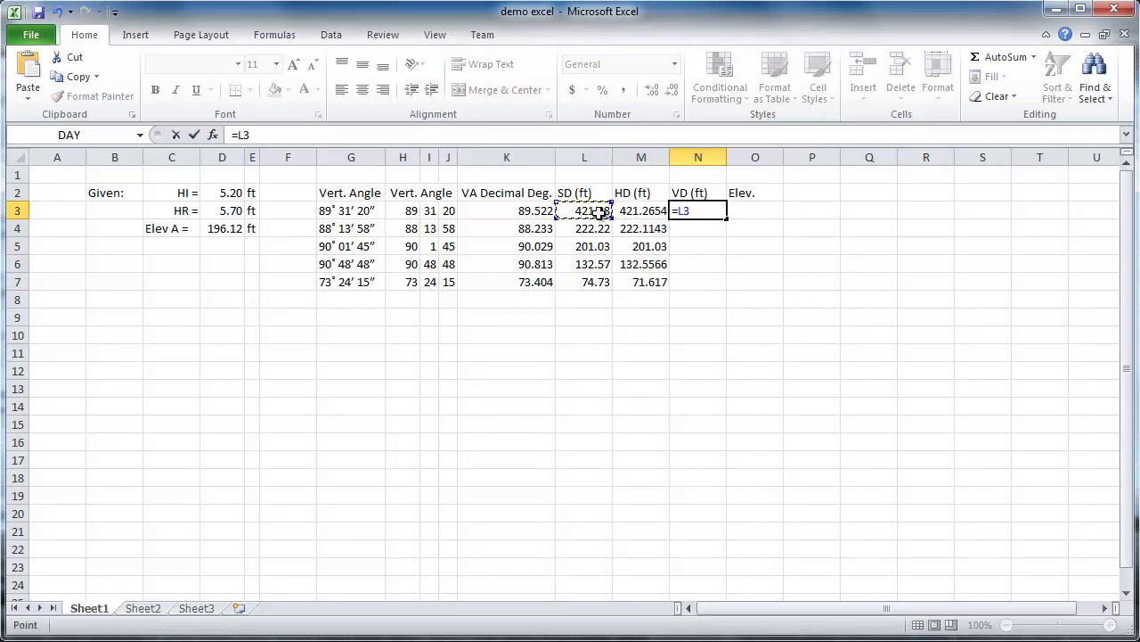
pyautogui.write('*cos(rad')
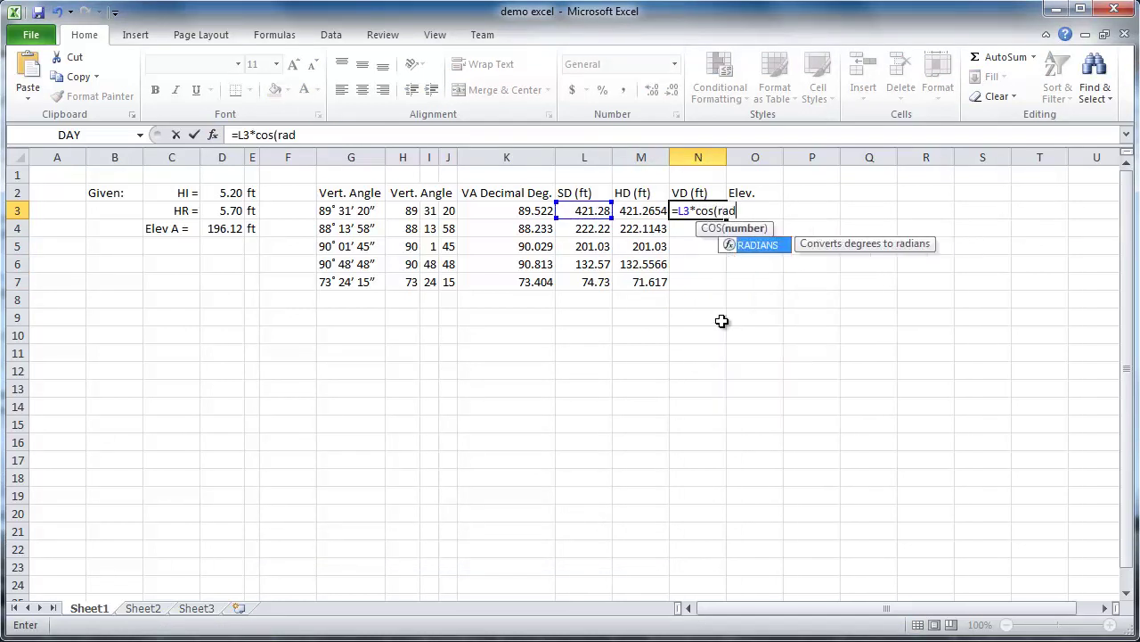
pyautogui.write('ians(')
pyautogui.click(524, 208)
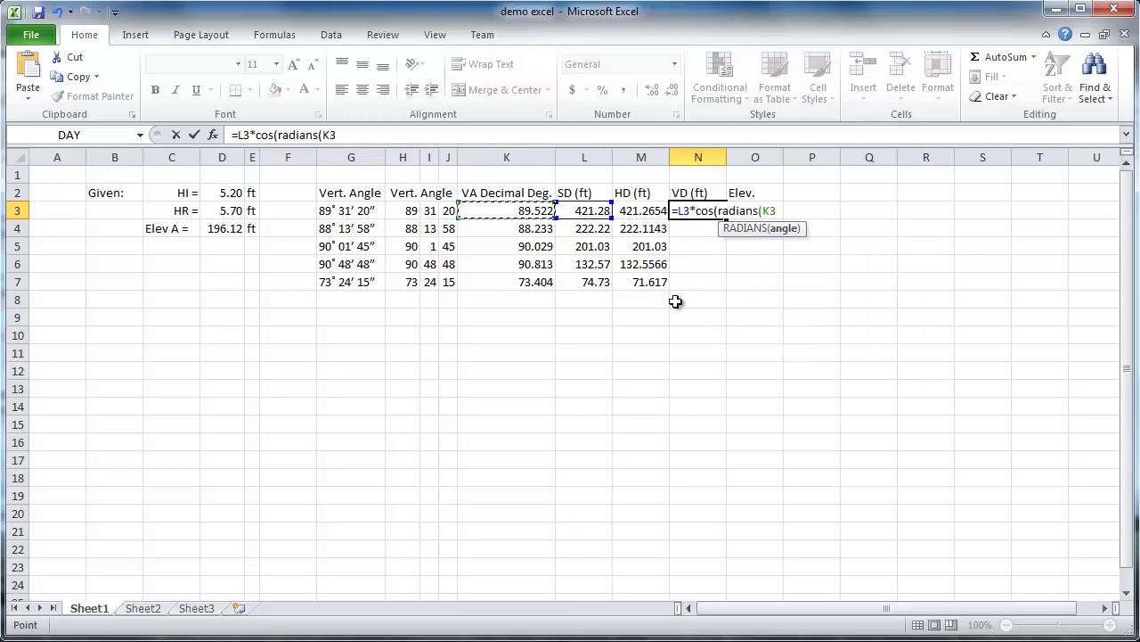
pyautogui.write(')')
pyautogui.press('Return')
pyautogui.click(713, 210)
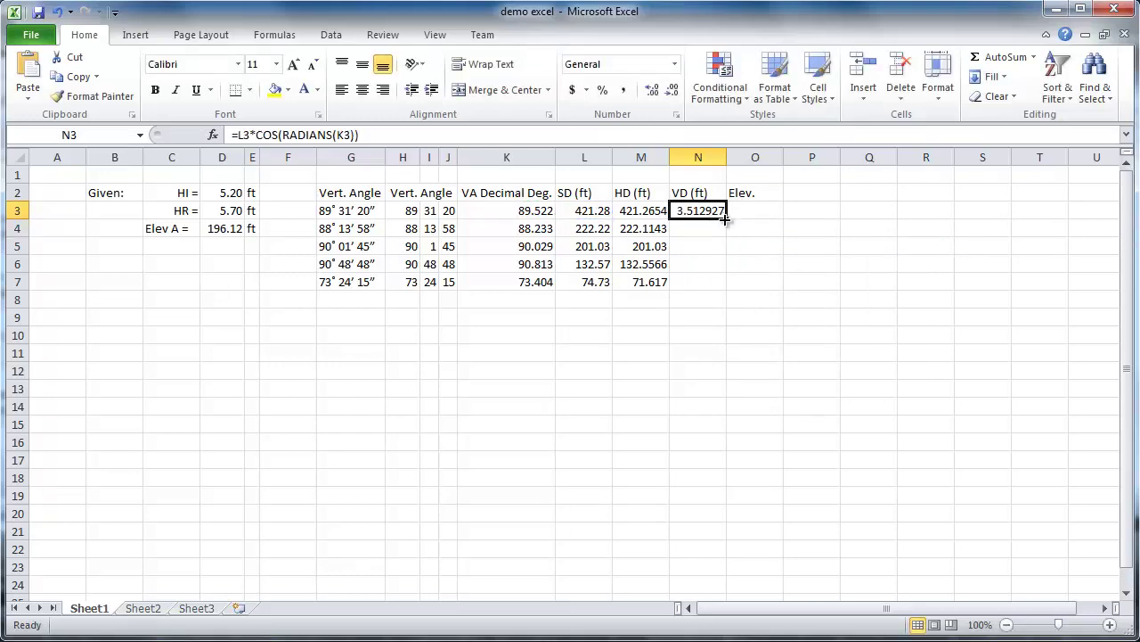
pyautogui.moveTo(726, 219); pyautogui.dragTo(727, 287)
# Begin the elevation formula in O3 by adding Elev A and HI as absolute references: =$D$4+$D$2.
pyautogui.click(764, 212)
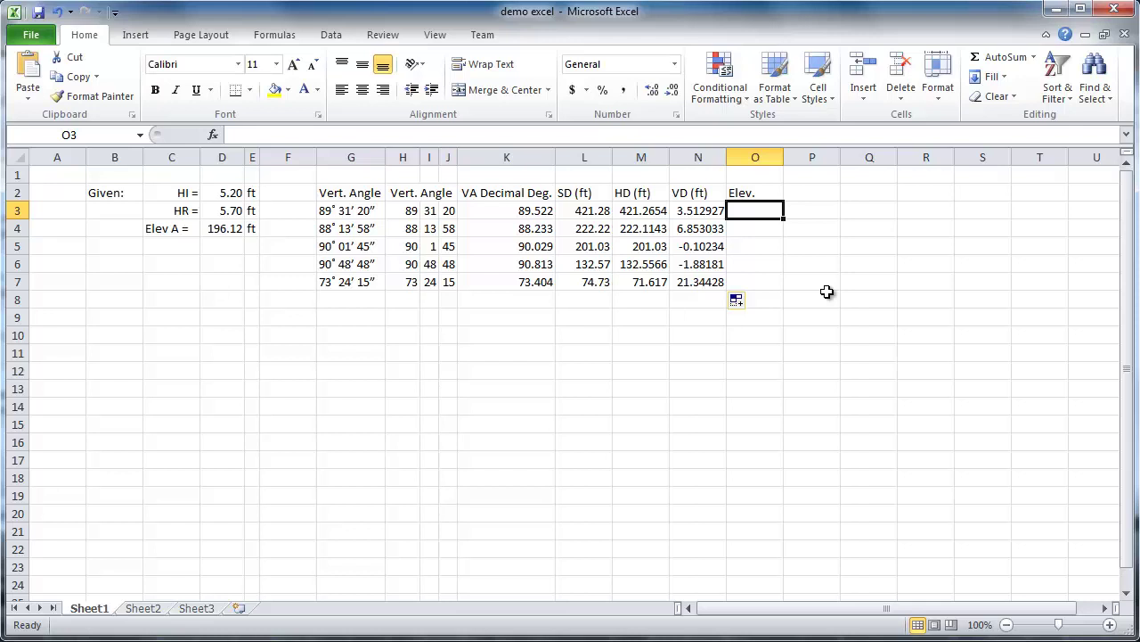
pyautogui.click(770, 216)
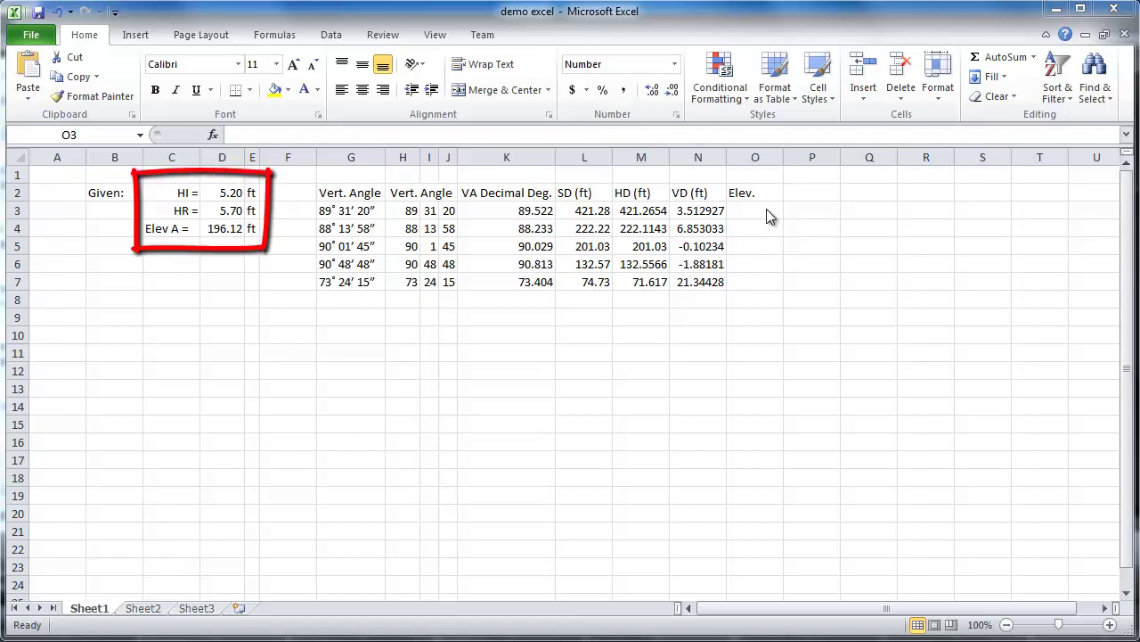
pyautogui.click(766, 210)
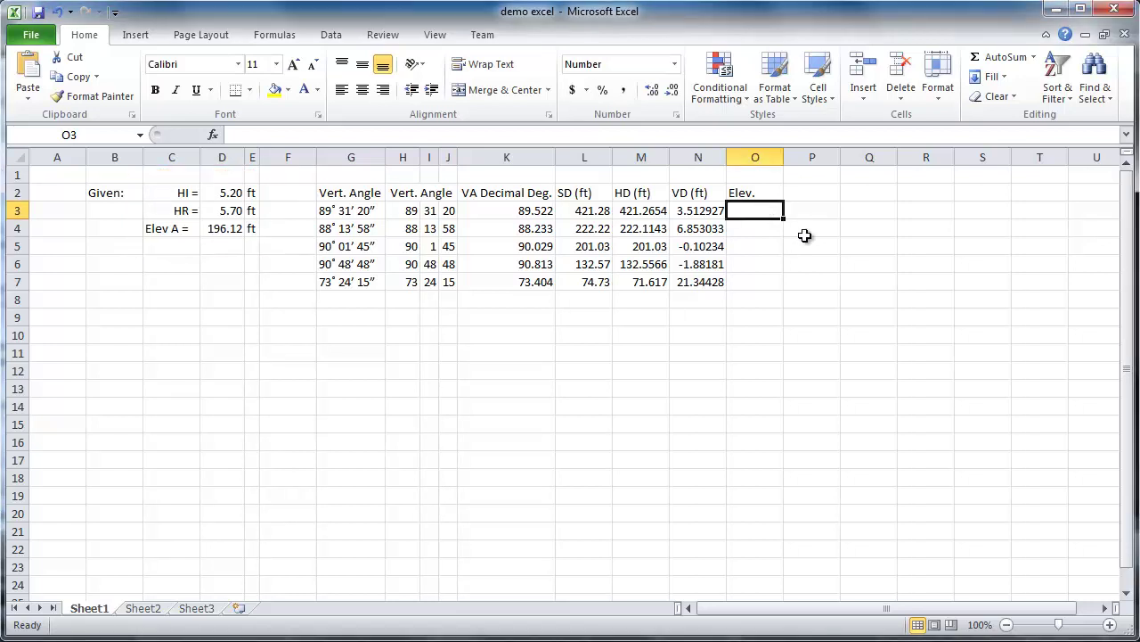
pyautogui.write('=')
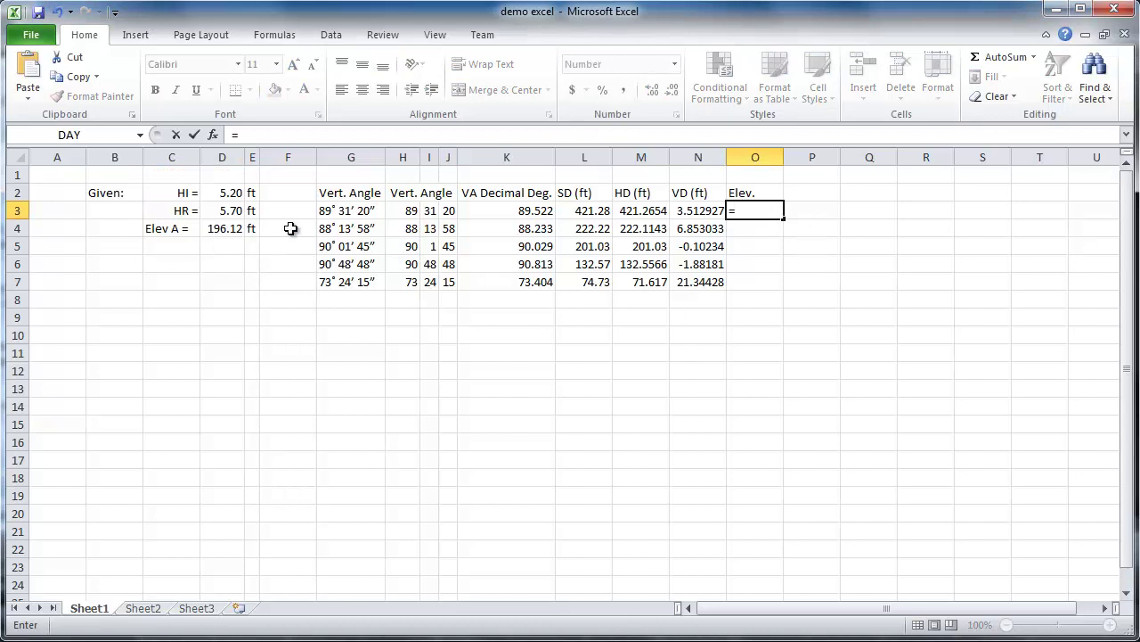
pyautogui.click(218, 230)
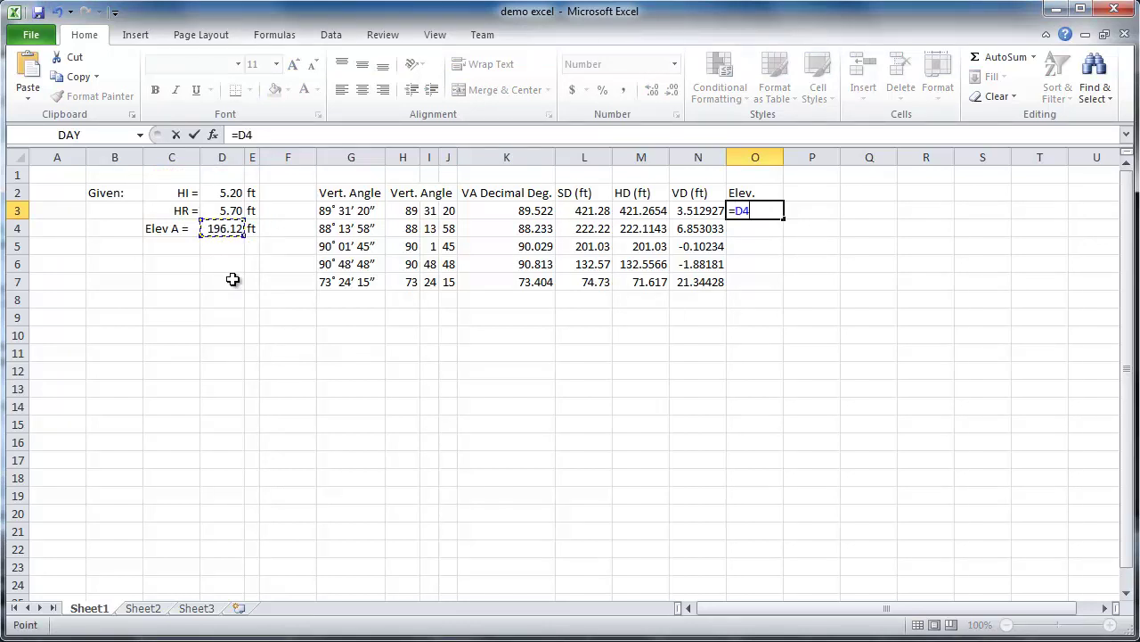
pyautogui.press('F4')
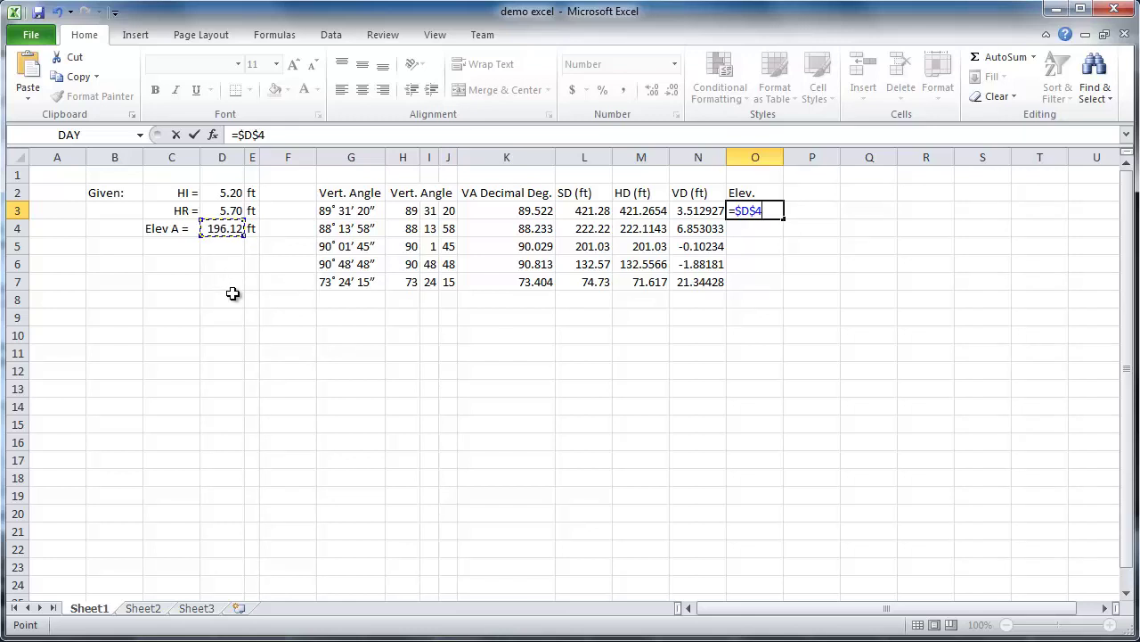
pyautogui.write('+')
pyautogui.click(224, 192)
pyautogui.press('F4')
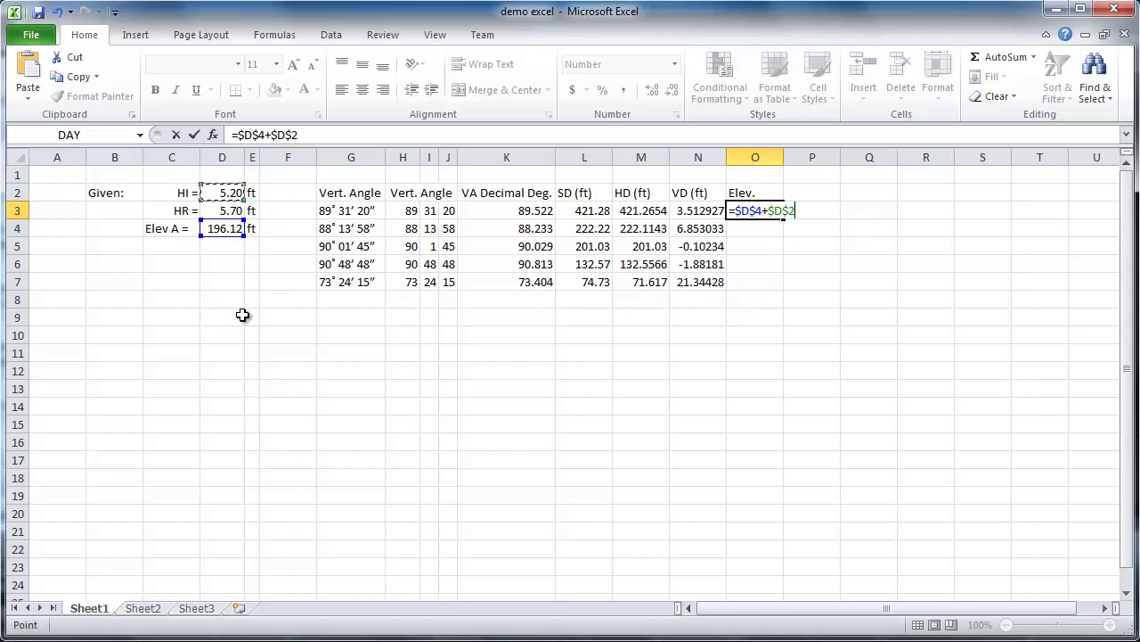
# Complete the O3 elevation formula with +N3-$D$3 and fill it down to O7.
pyautogui.write('+')
pyautogui.click(688, 210)
pyautogui.write('-')
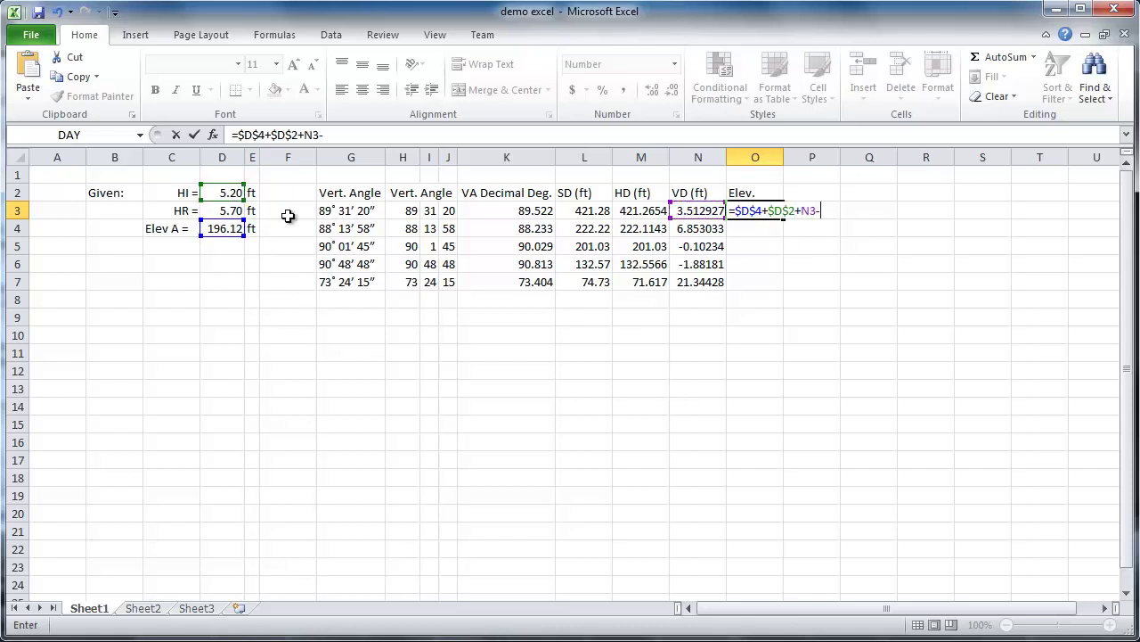
pyautogui.click(228, 211)
pyautogui.press('F4')
pyautogui.press('Return')
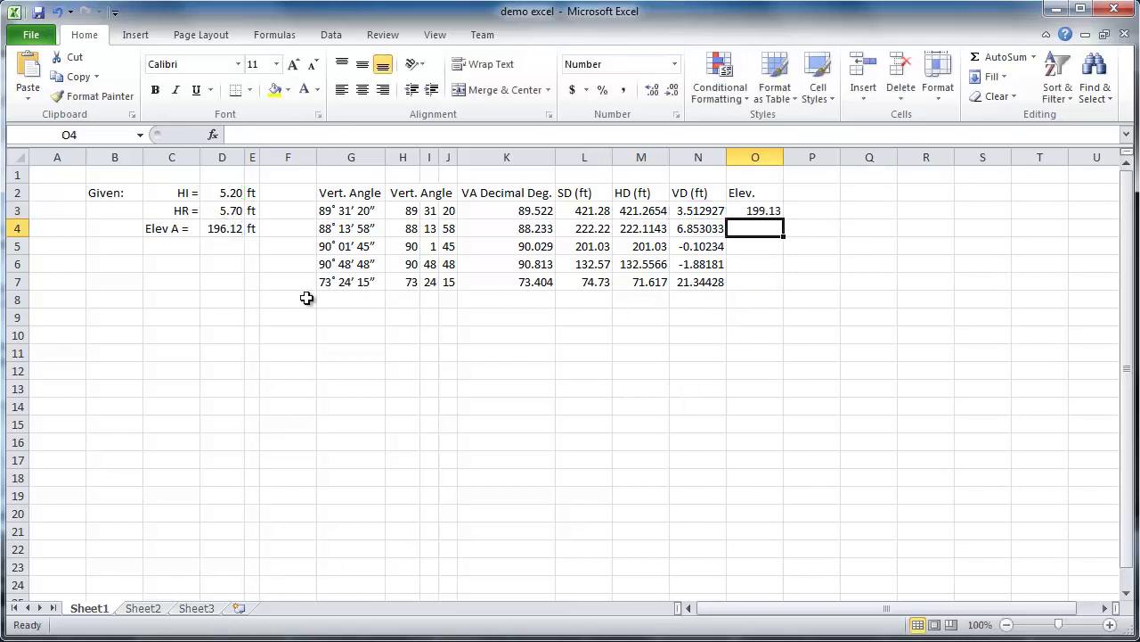
pyautogui.click(764, 210)
pyautogui.moveTo(782, 218); pyautogui.dragTo(793, 295)
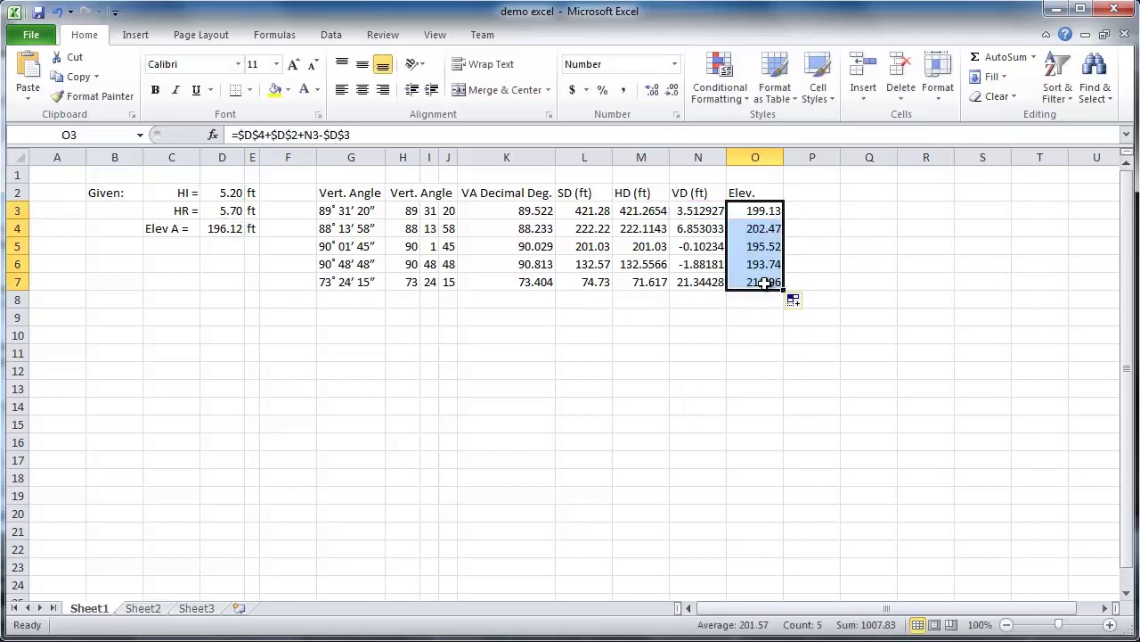
# Inspect the cell references used by the elevation formula in O7, leaving the formula unedited.
pyautogui.click(766, 282)
pyautogui.click(757, 133)
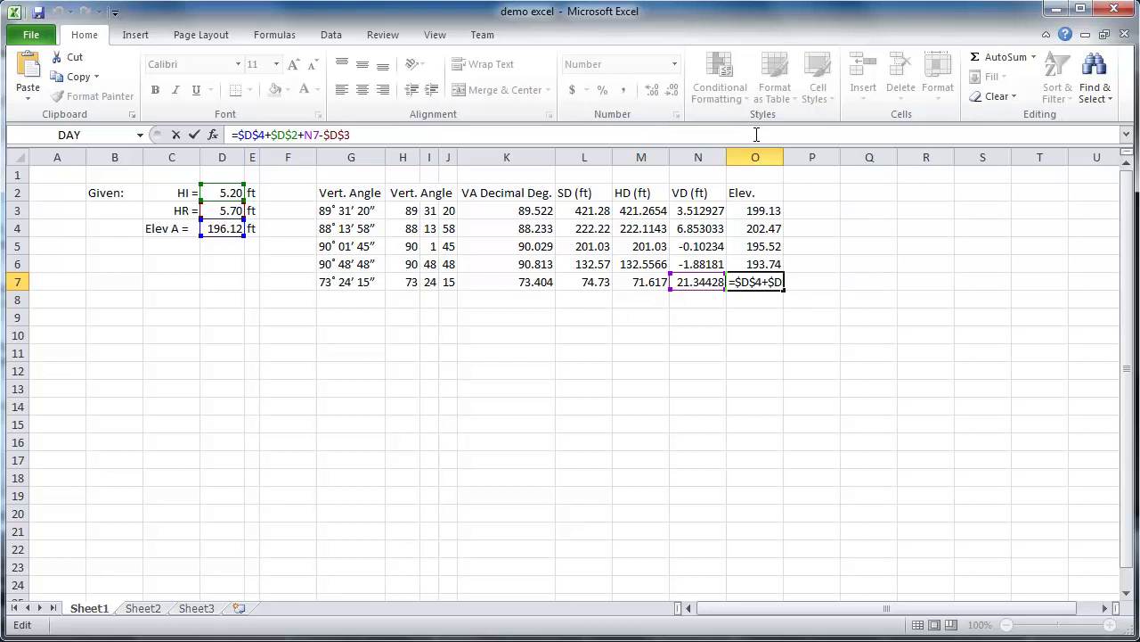
pyautogui.press('Escape')
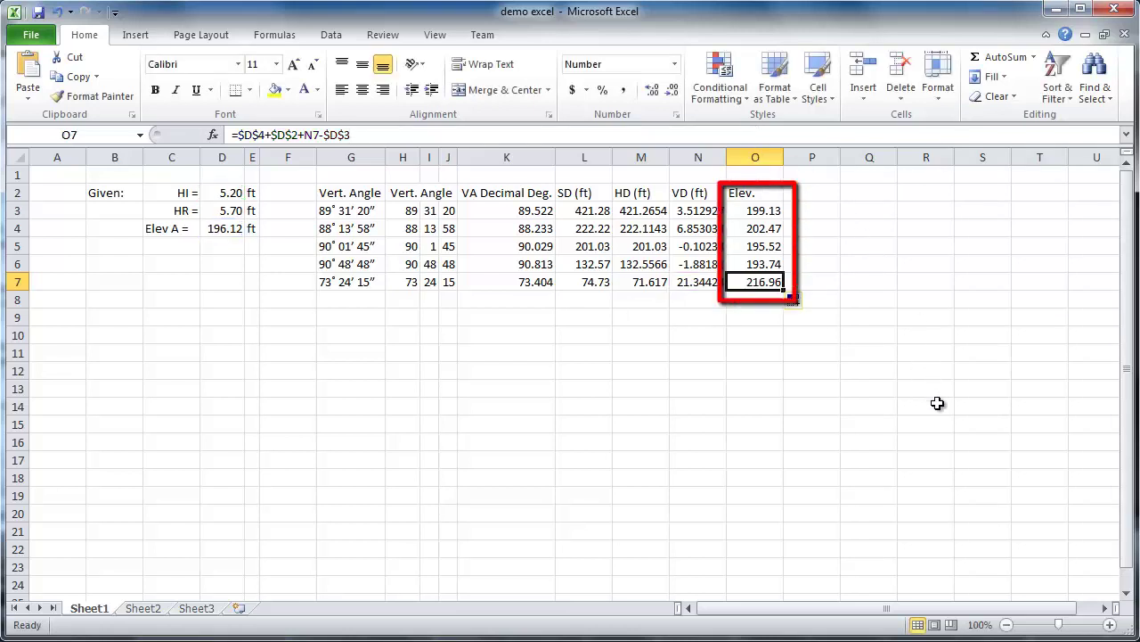